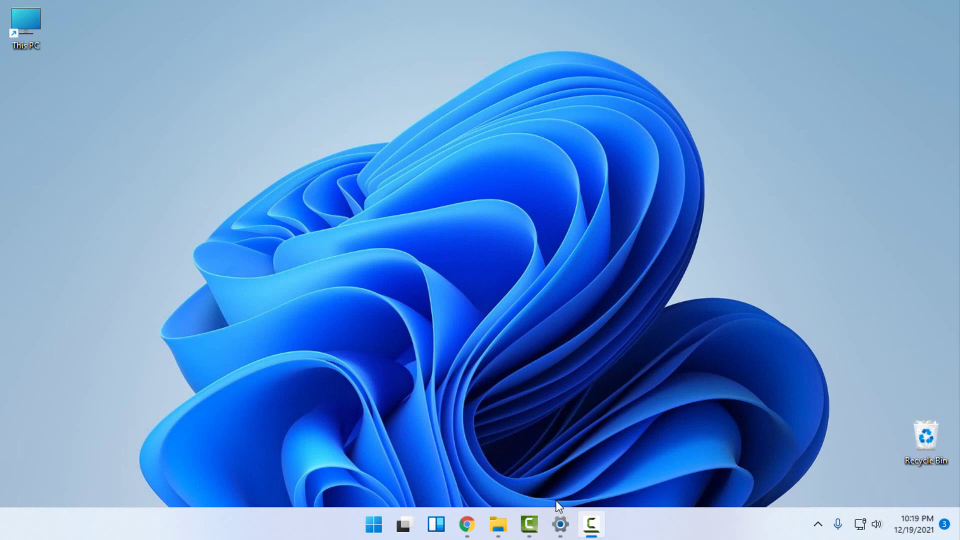
Confirm the About page shows Windows 11 Pro 21H2, build 22000.376, then close Settings.
left_click(560, 525)
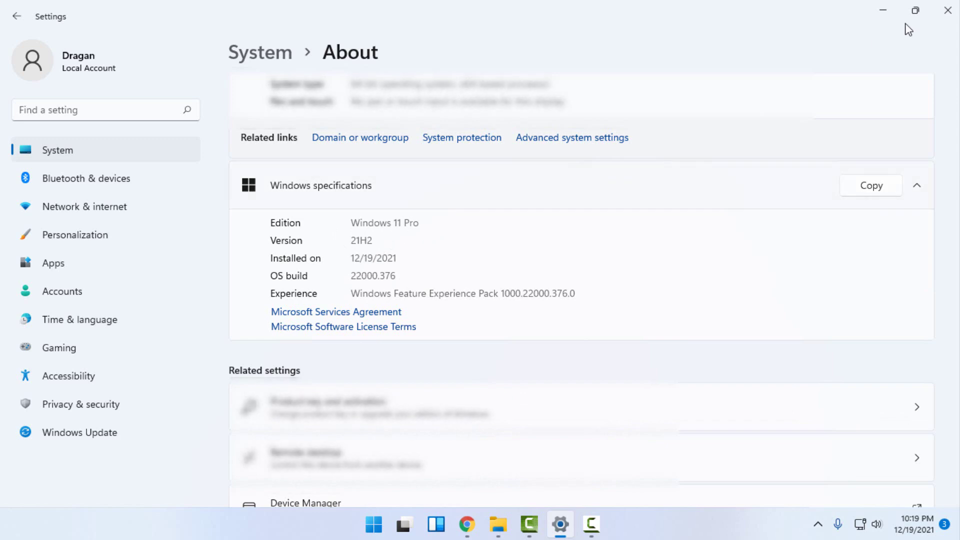
left_click(948, 10)
Create a restore point for Local Disk (C:) and close System Properties.
left_click(389, 523)
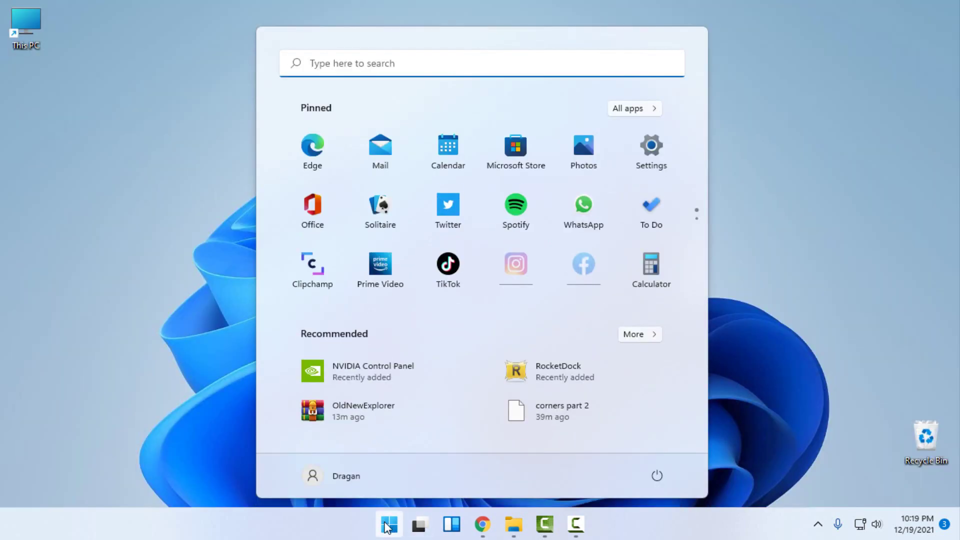
type("rest")
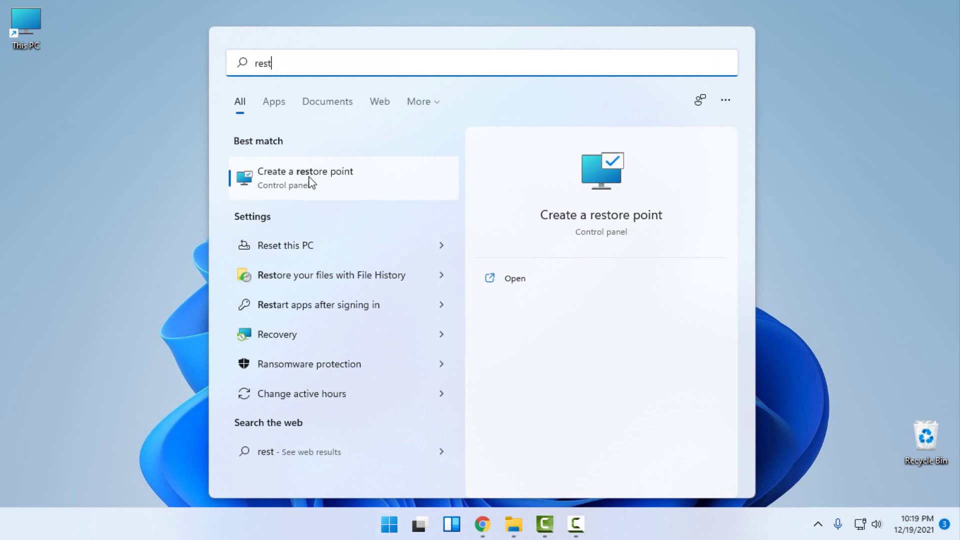
left_click(292, 179)
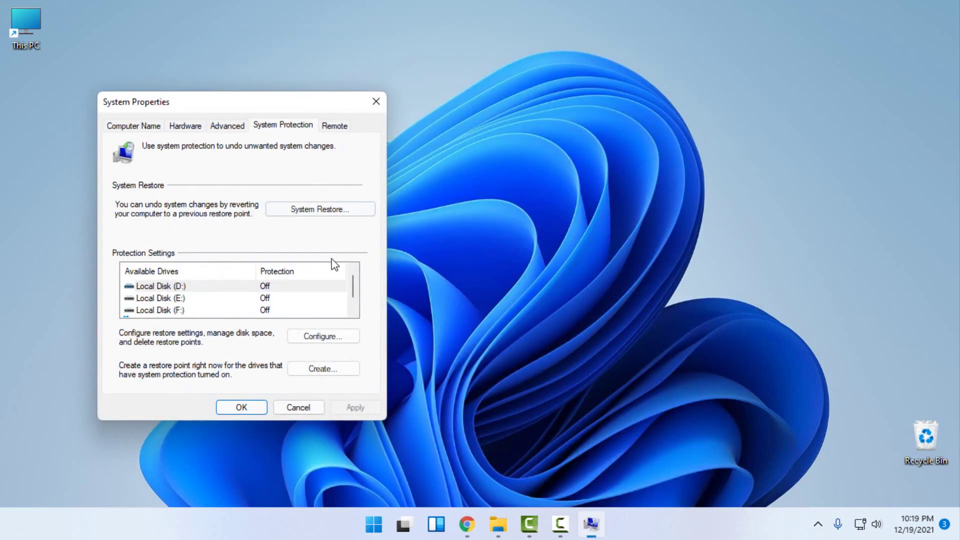
left_click(210, 310)
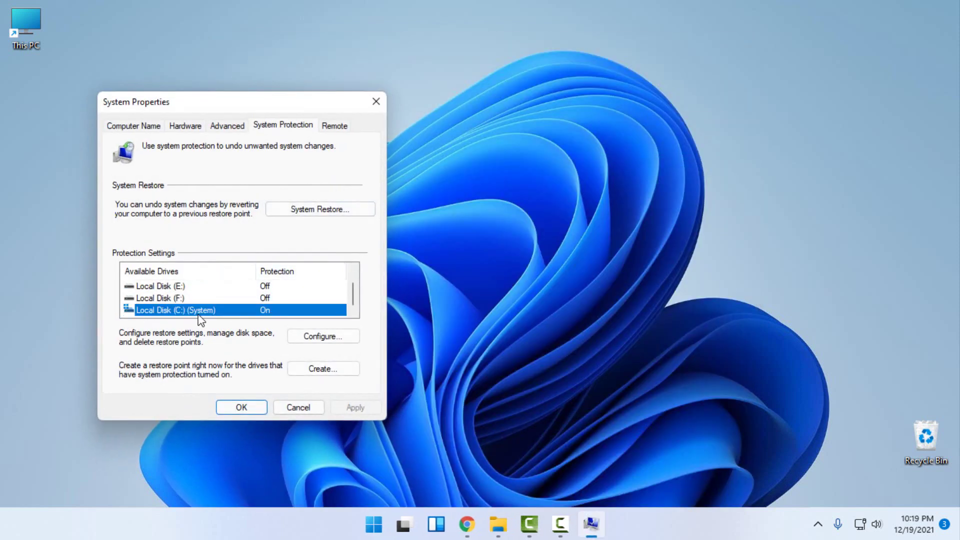
left_click(323, 368)
type("the")
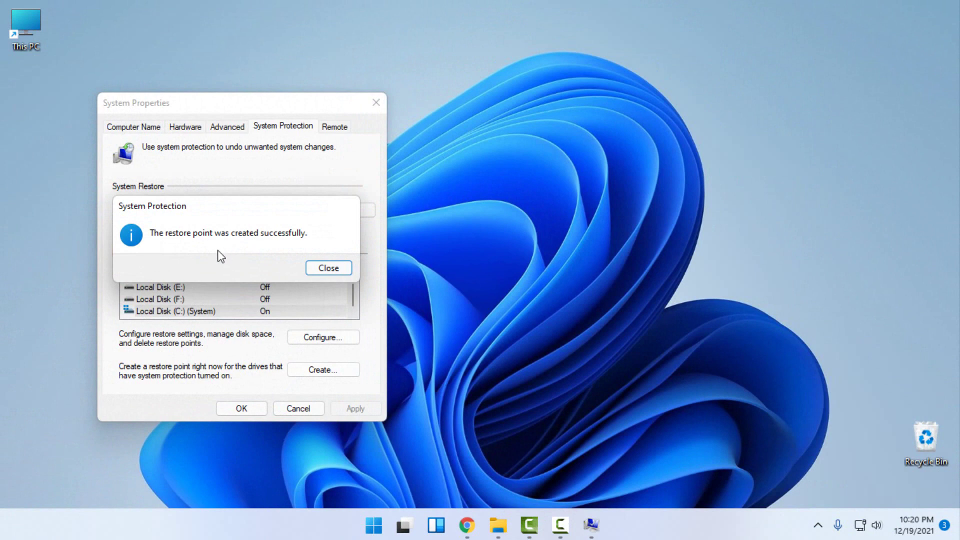
left_click(328, 267)
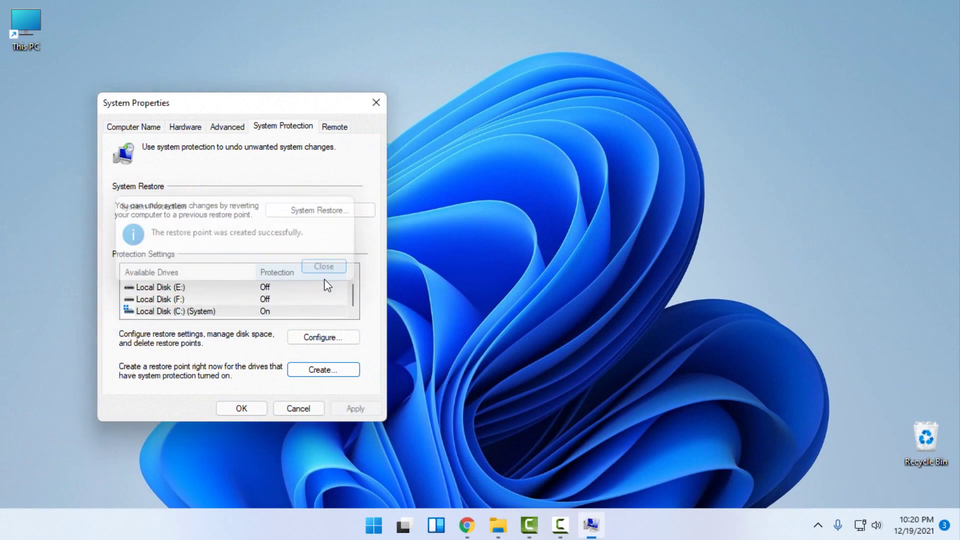
left_click(248, 412)
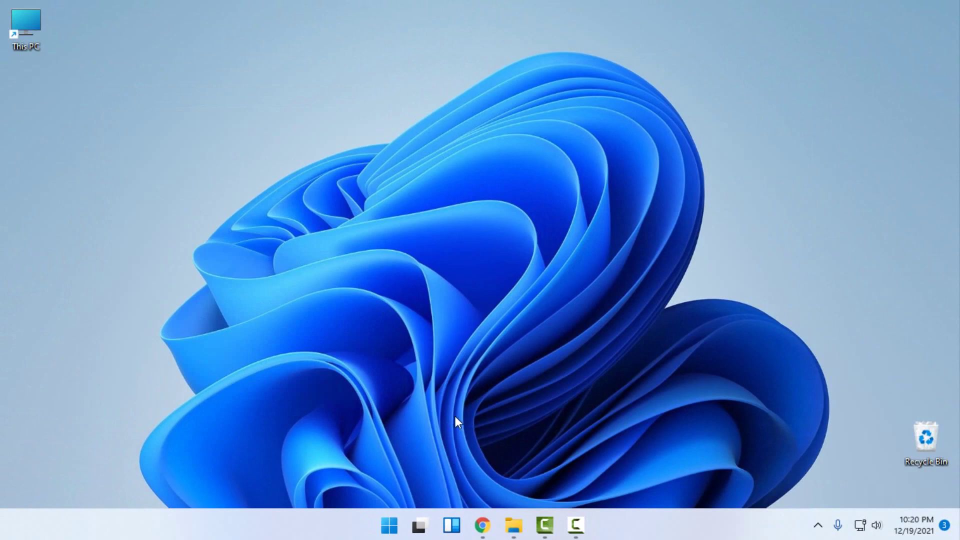
Restore Chrome and look through the Arctica, OldNewExplorer and StartAllBack tabs.
left_click(482, 525)
scroll(481, 300, "up", 2)
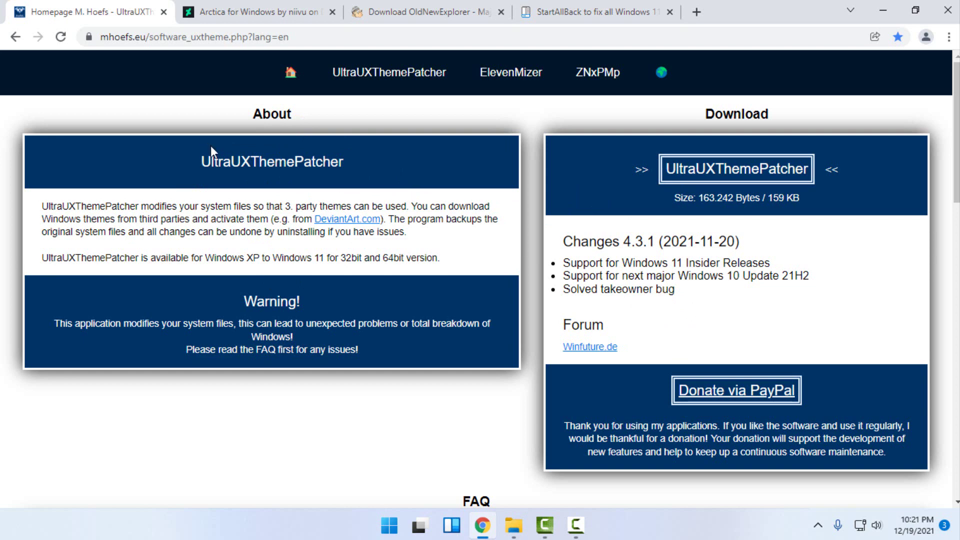
key("ctrl+Tab")
scroll(300, 269, "down", 1)
scroll(509, 266, "up", 1)
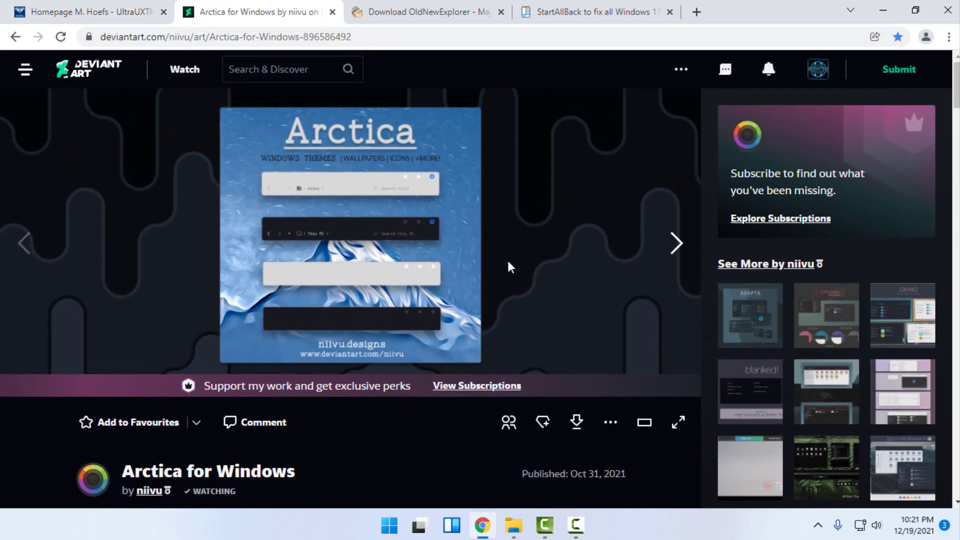
left_click(420, 12)
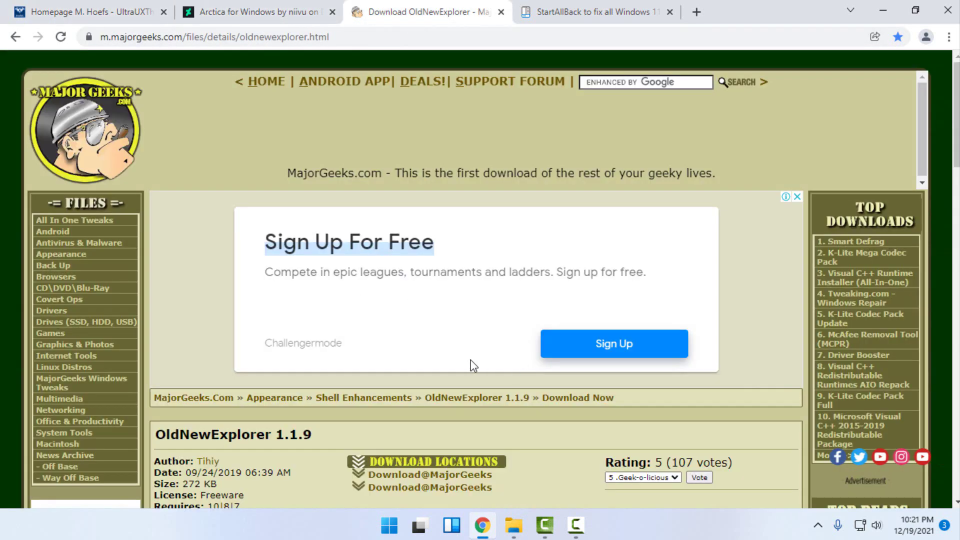
scroll(443, 361, "down", 1)
key("ctrl+Tab")
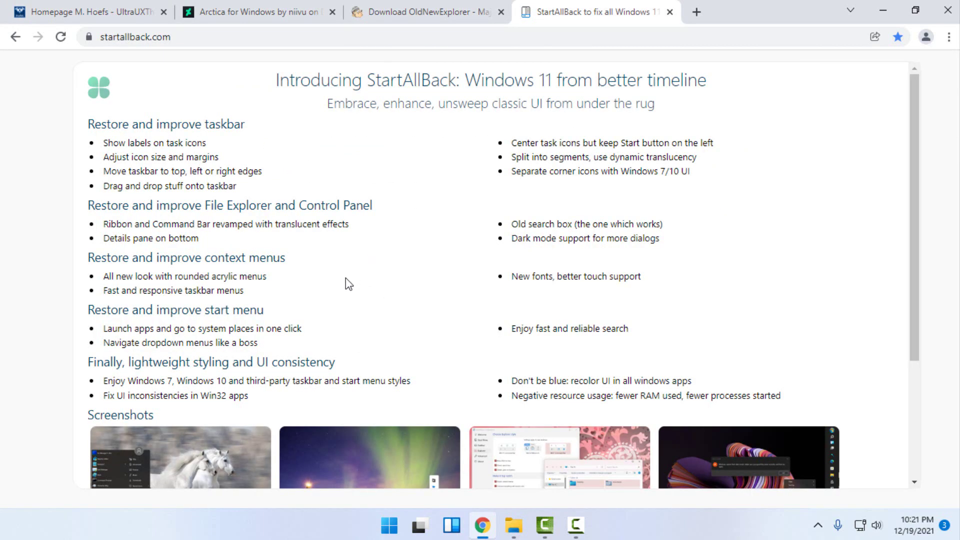
scroll(342, 288, "down", 3)
scroll(330, 292, "down", 2)
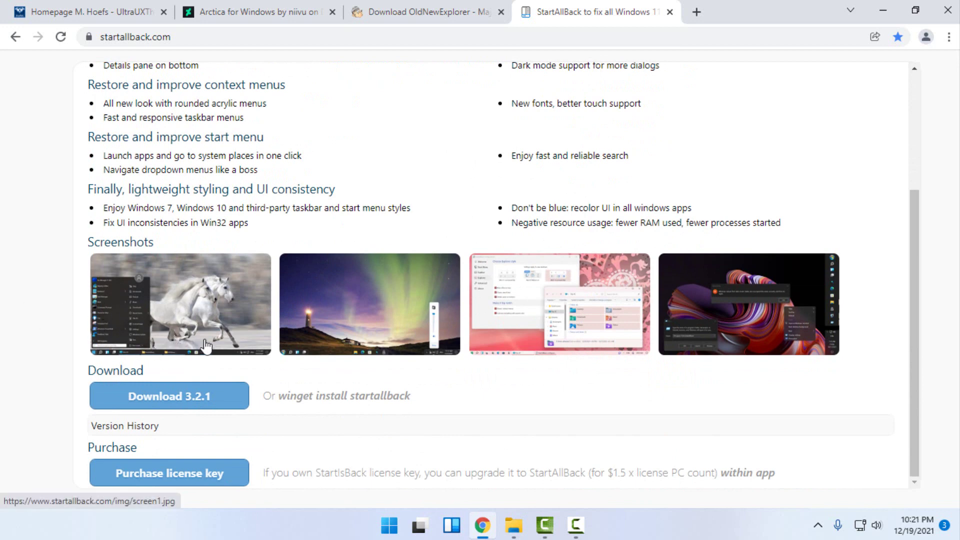
Revisit the OldNewExplorer and Arctica pages and dismiss the account menu.
left_click(389, 525)
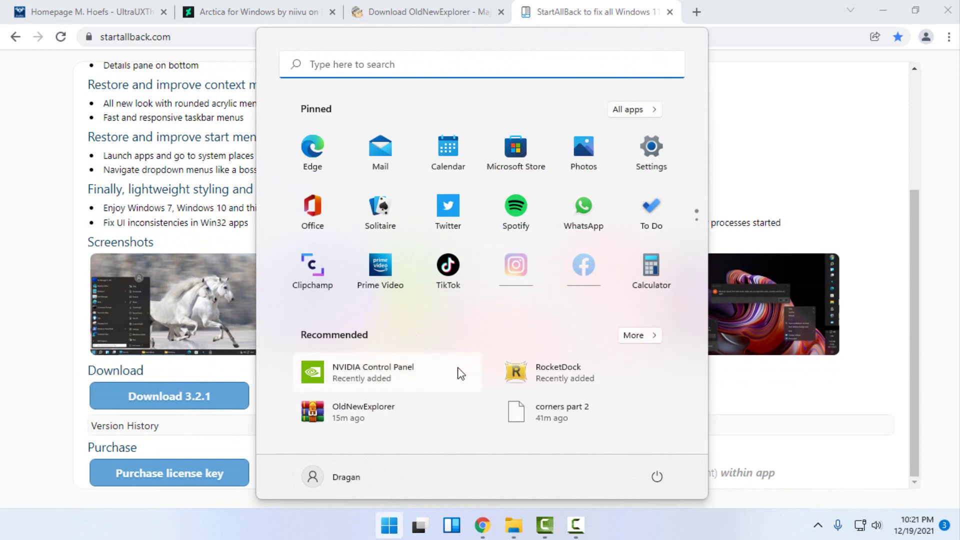
left_click(390, 526)
left_click(420, 12)
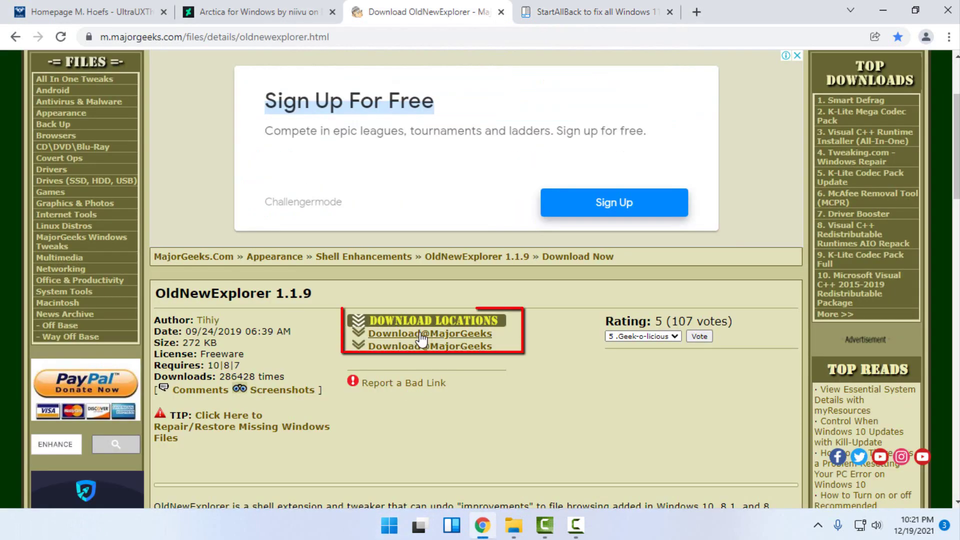
left_click(255, 12)
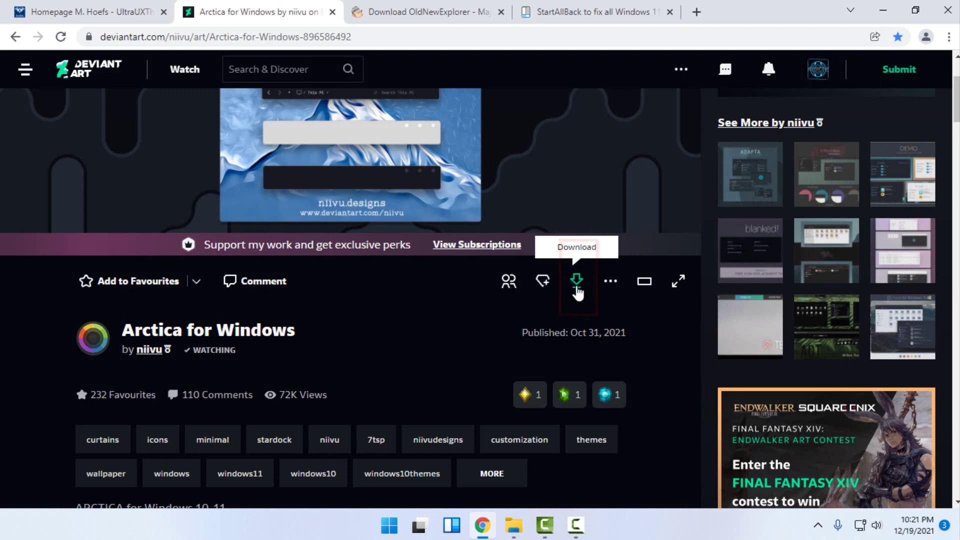
scroll(298, 397, "down", 5)
scroll(287, 391, "down", 2)
scroll(288, 391, "up", 2)
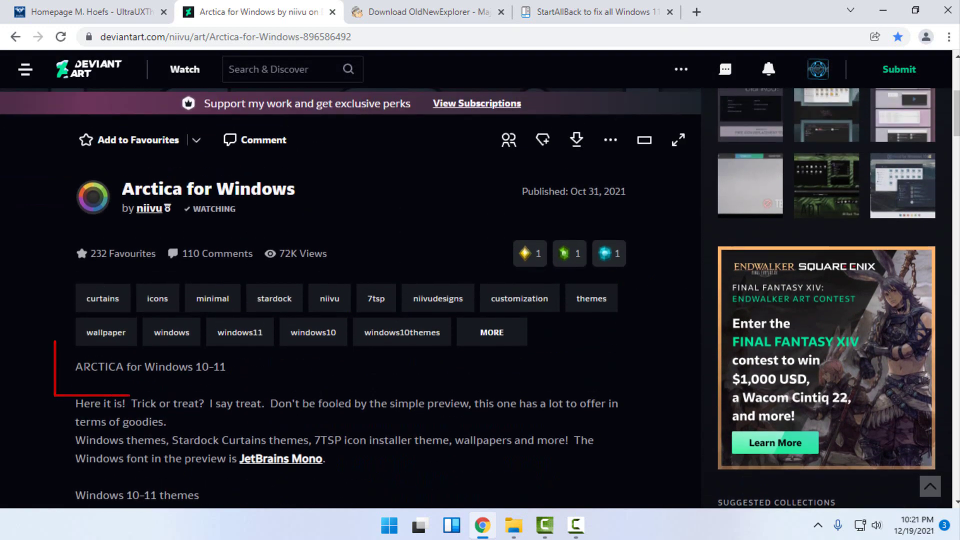
scroll(443, 376, "up", 8)
left_click(899, 69)
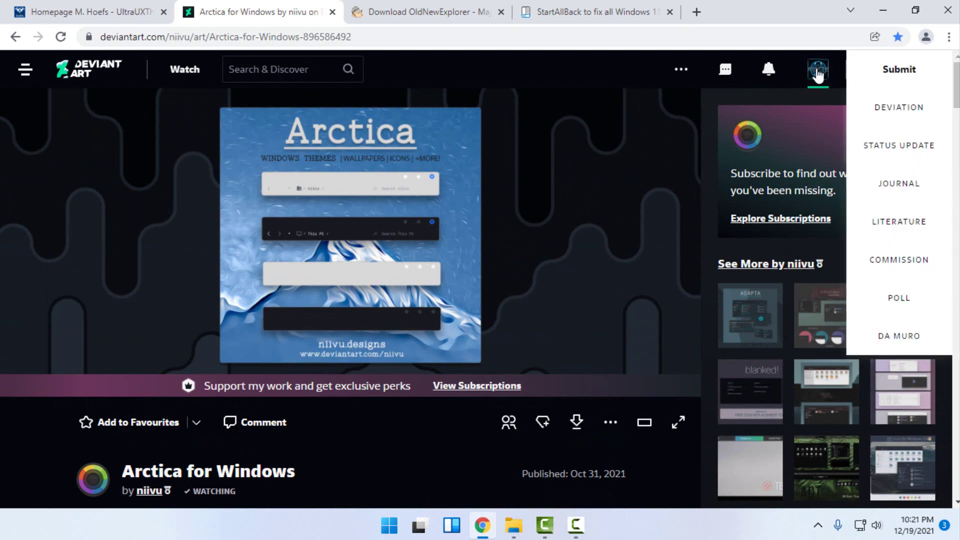
left_click(817, 73)
left_click(553, 146)
scroll(517, 300, "down", 5)
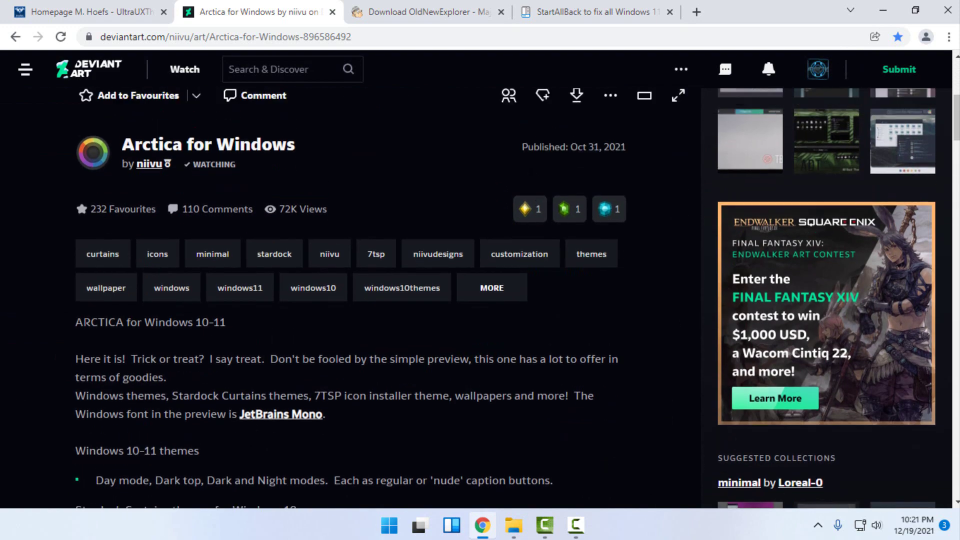
scroll(580, 232, "up", 2)
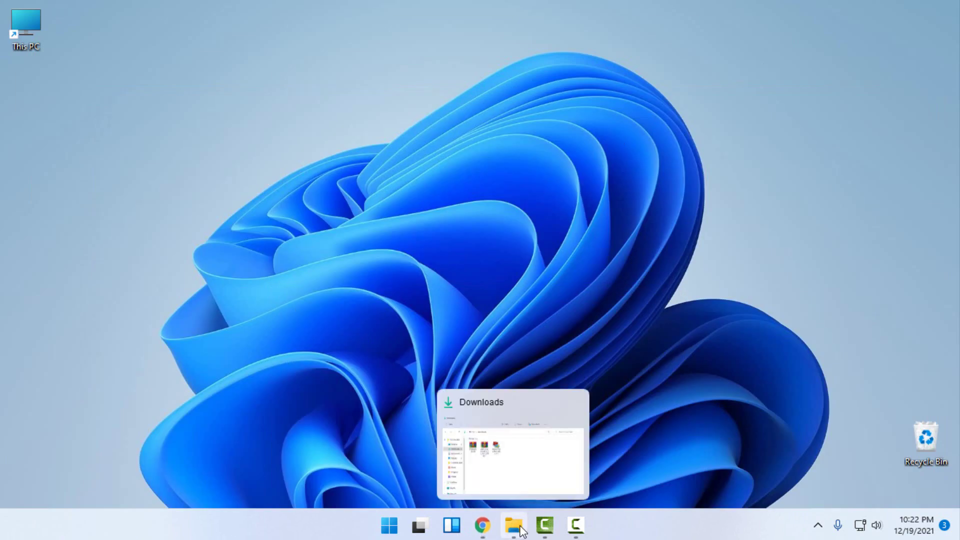
Run the UltraUXThemePatcher installer from Downloads, accept the license, and patch the theme files.
left_click(514, 526)
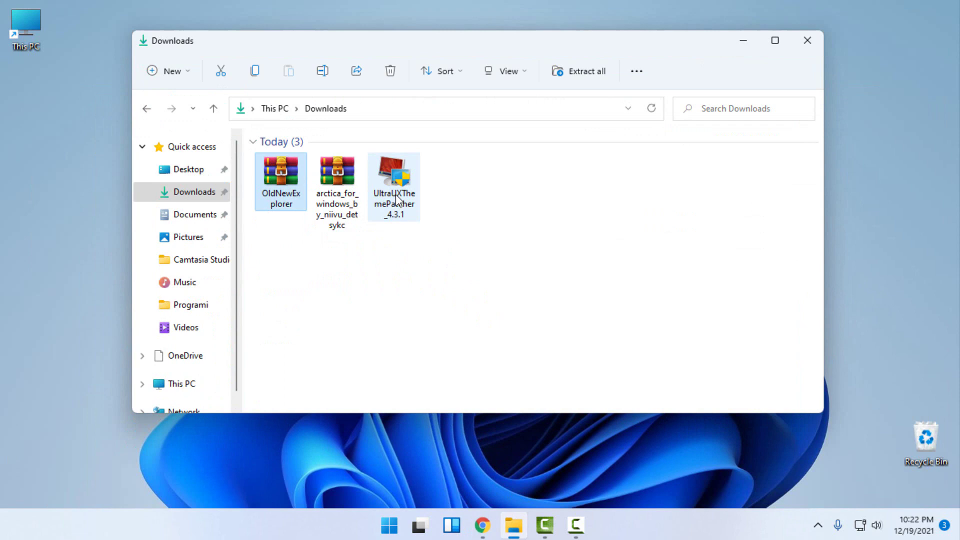
double_click(396, 196)
left_click(559, 374)
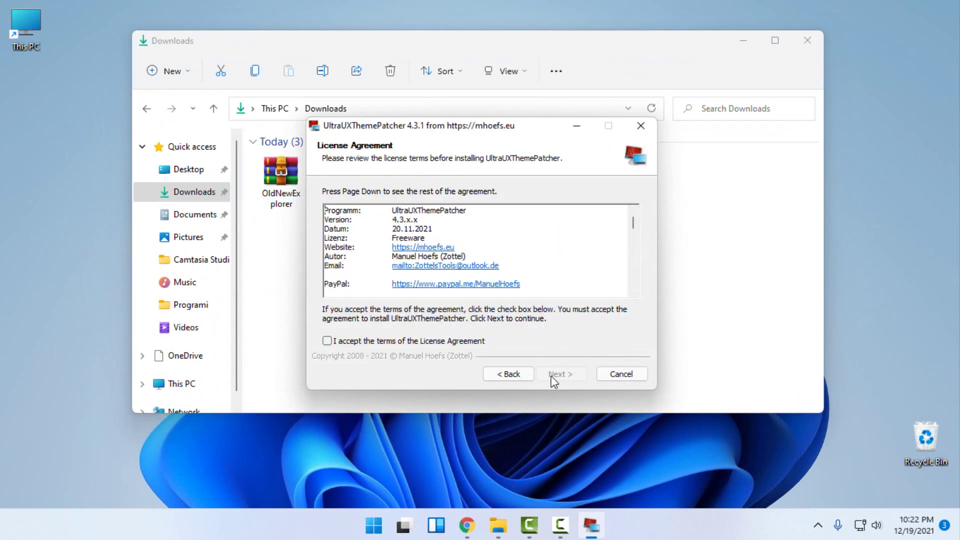
left_click(405, 342)
left_click(558, 374)
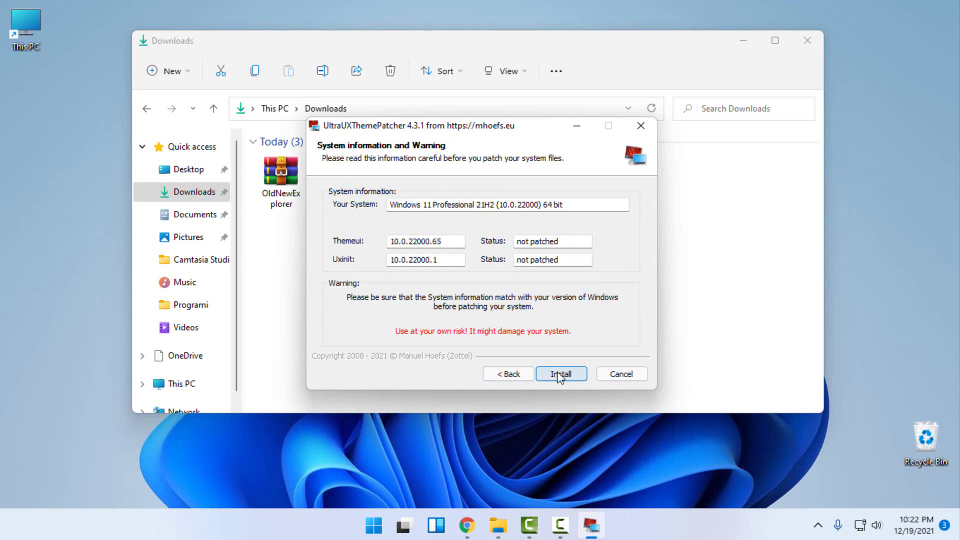
left_click(561, 374)
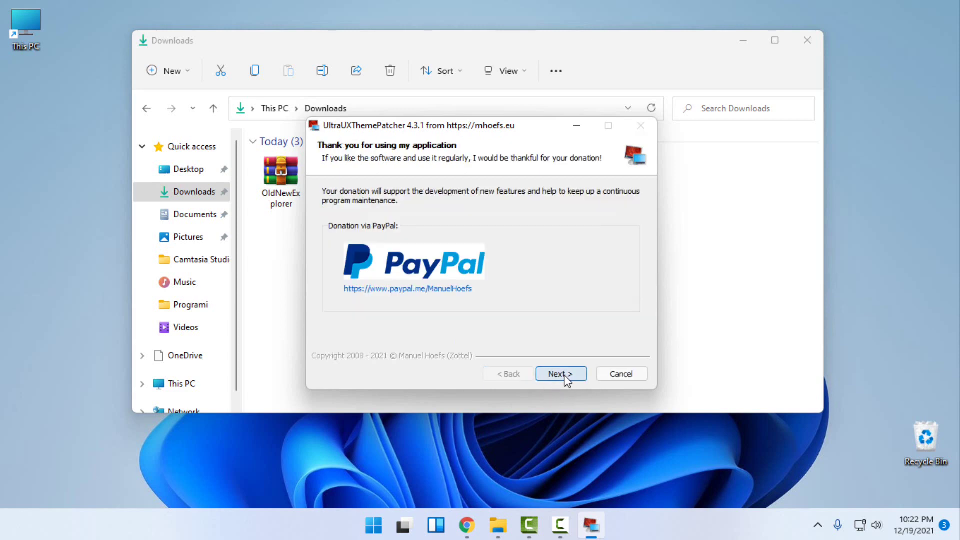
left_click(561, 374)
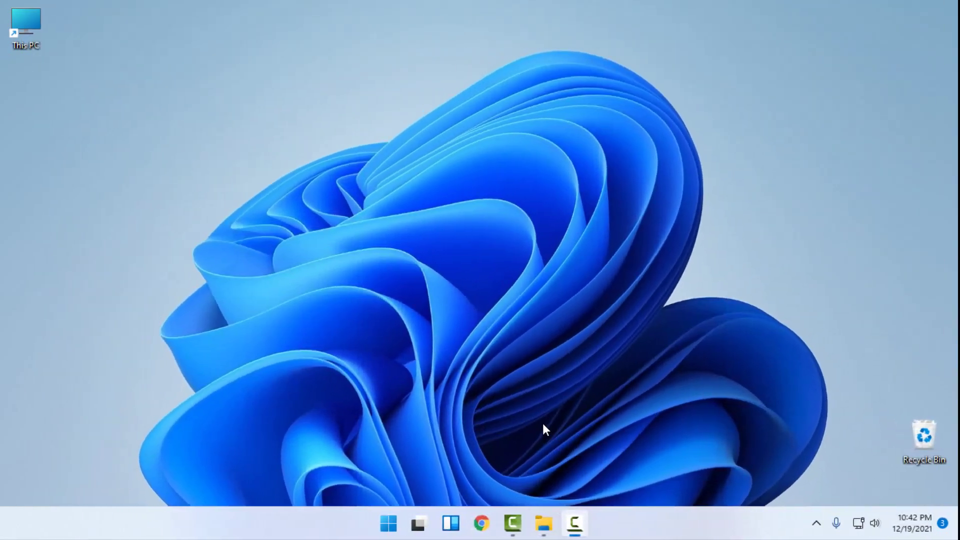
Rerun UltraUXThemePatcher, confirm Themeui and Uxinit are already patched, and cancel setup.
left_click(544, 523)
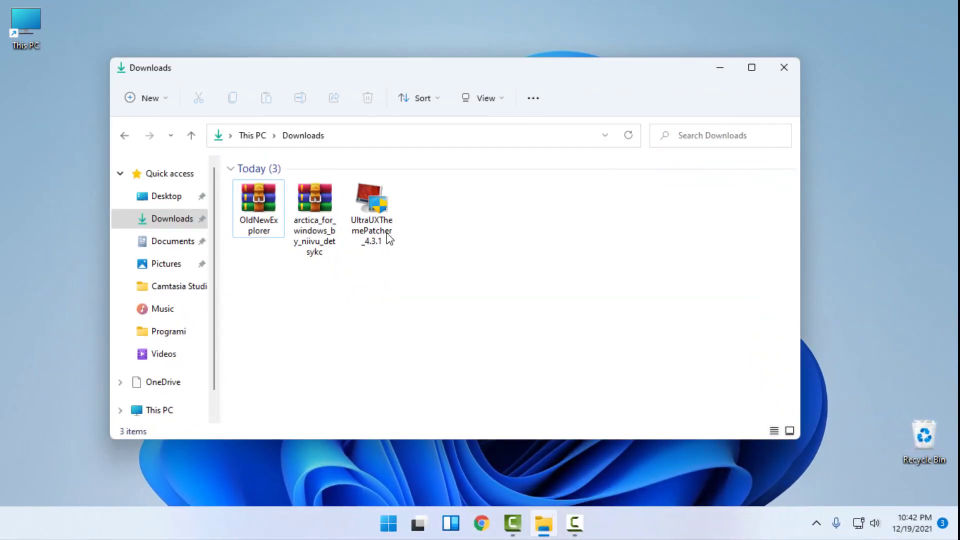
left_click(388, 239)
key("Return")
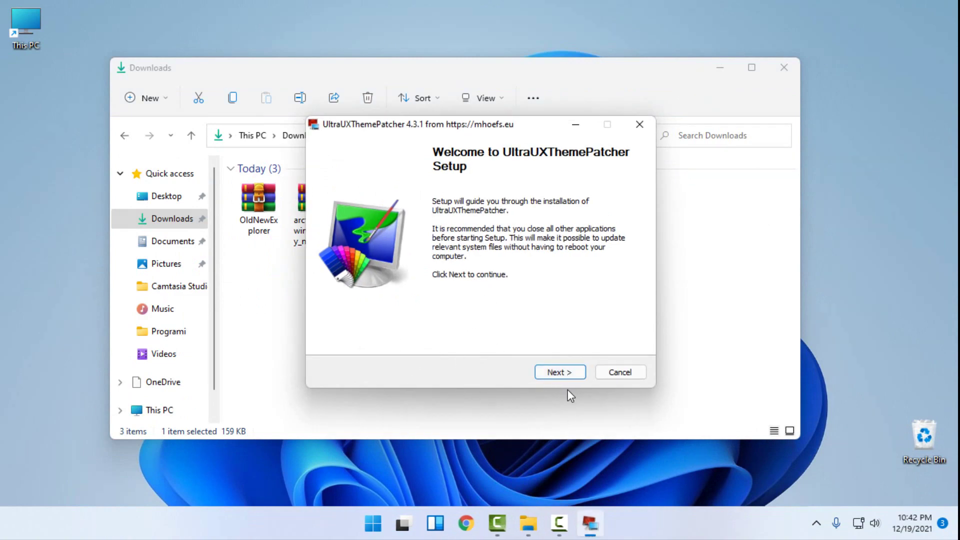
left_click(559, 373)
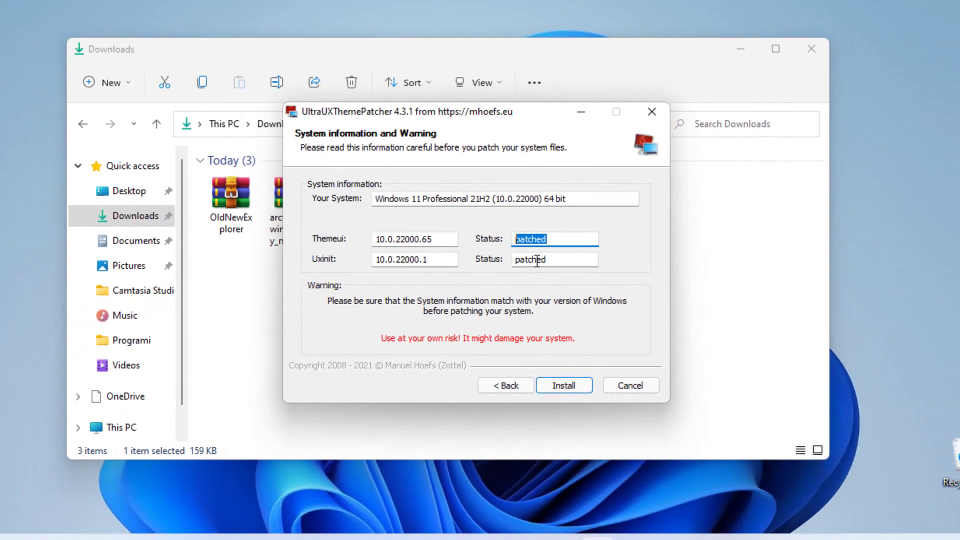
left_click(626, 372)
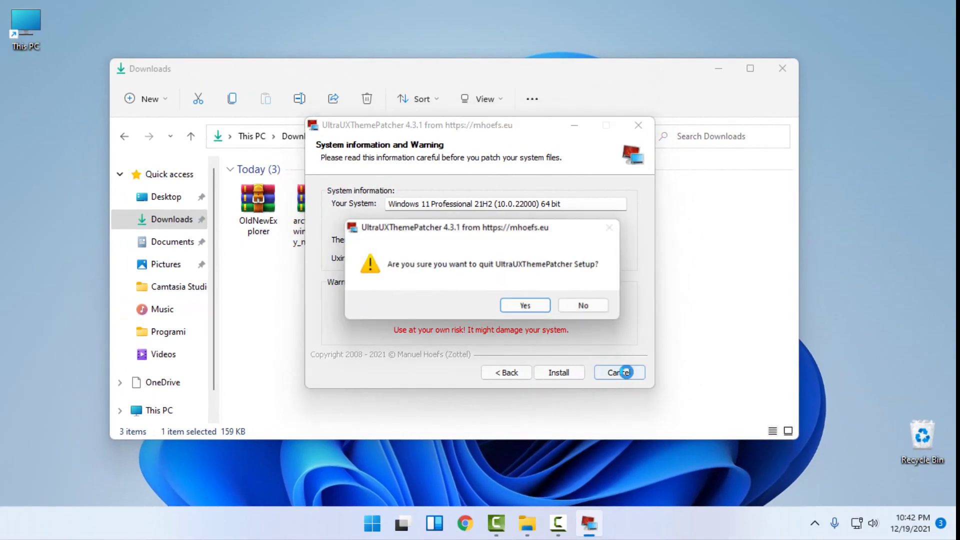
left_click(525, 305)
left_click(308, 304)
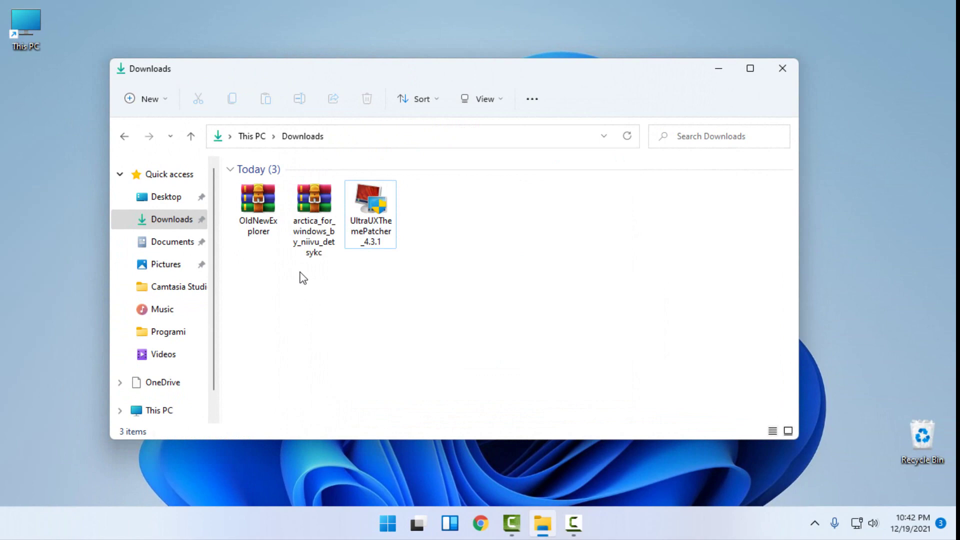
Extract the OldNewExplorer archive and open the extracted folder.
key("Home")
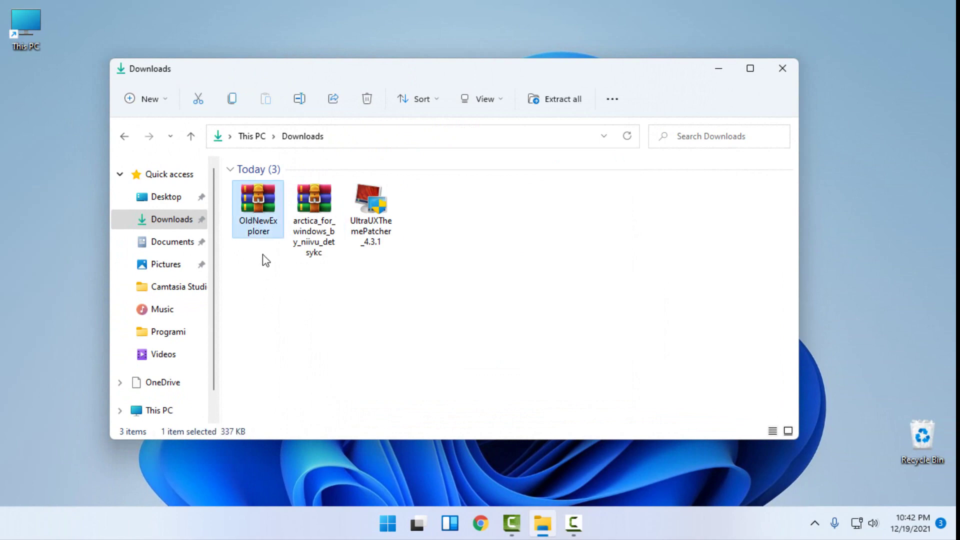
right_click(268, 223)
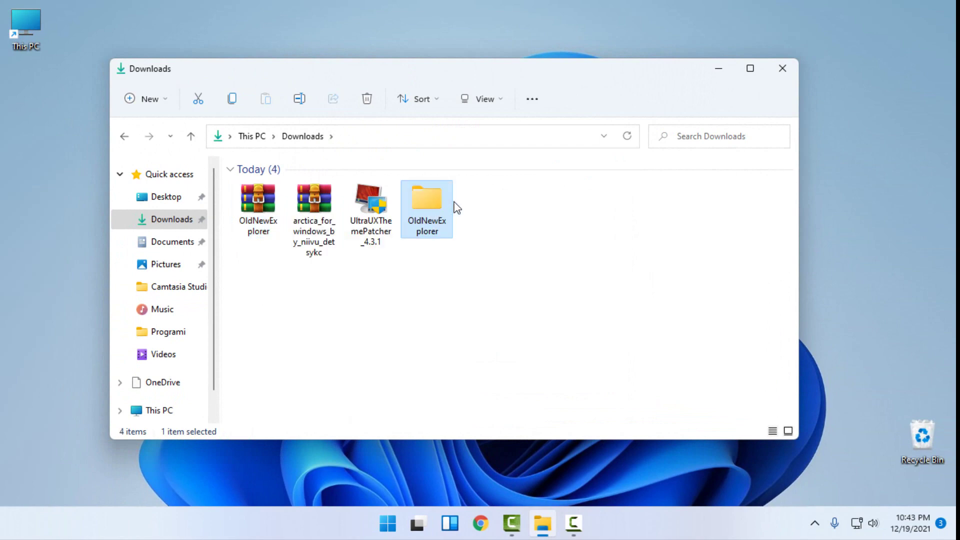
double_click(452, 203)
Copy the inner OldNewExplorer folder and paste it into Documents.
right_click(270, 191)
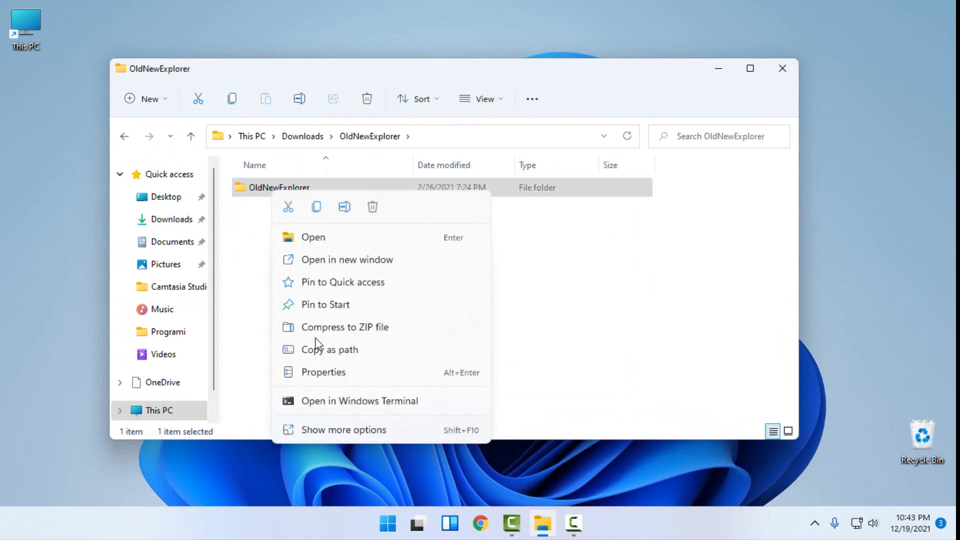
left_click(318, 208)
left_click(172, 242)
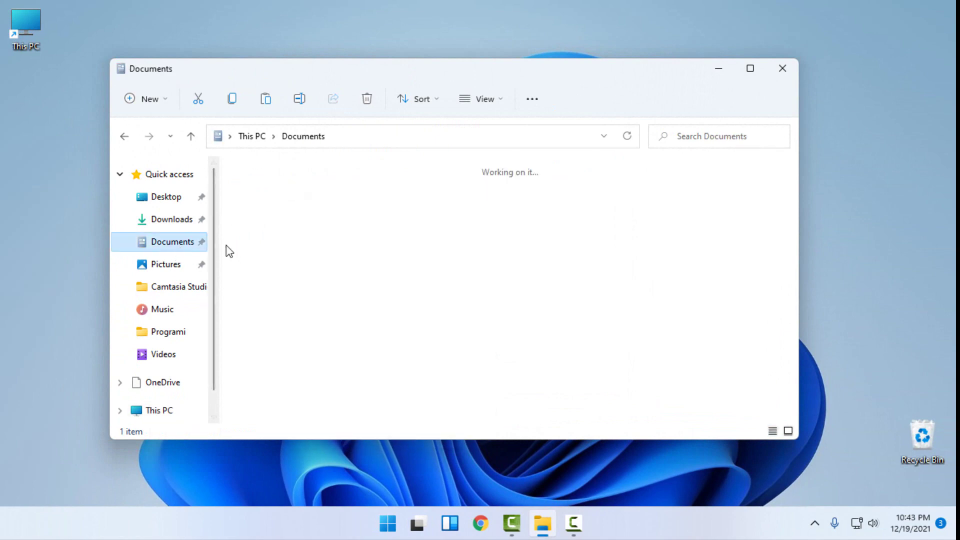
right_click(328, 248)
left_click(346, 247)
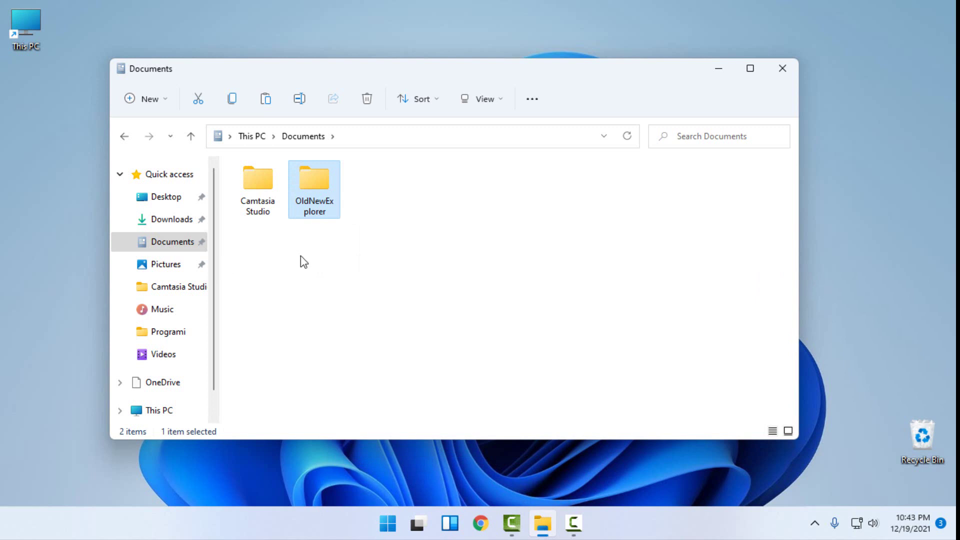
Open the OldNewExplorer folder in Documents and select OldNewExplorerCfg.
key("Return")
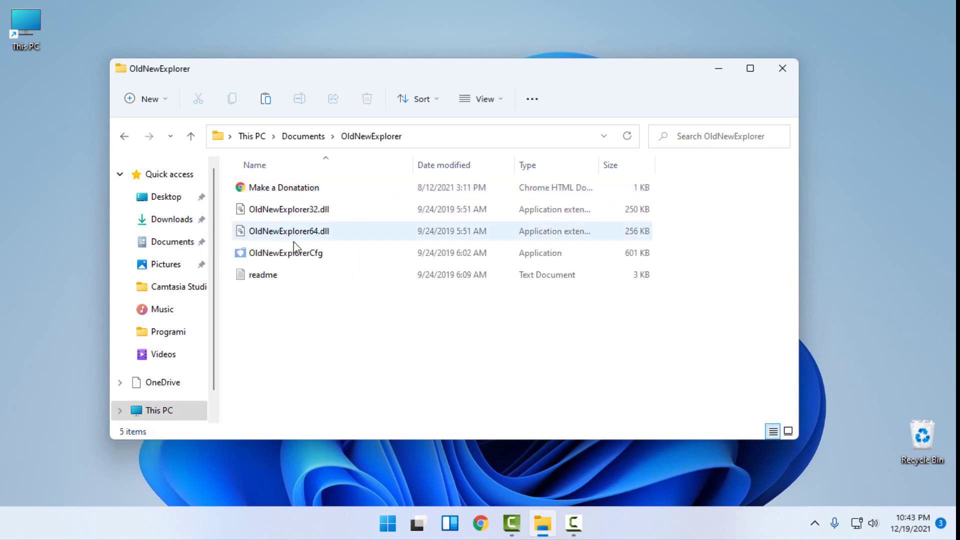
left_click(284, 255)
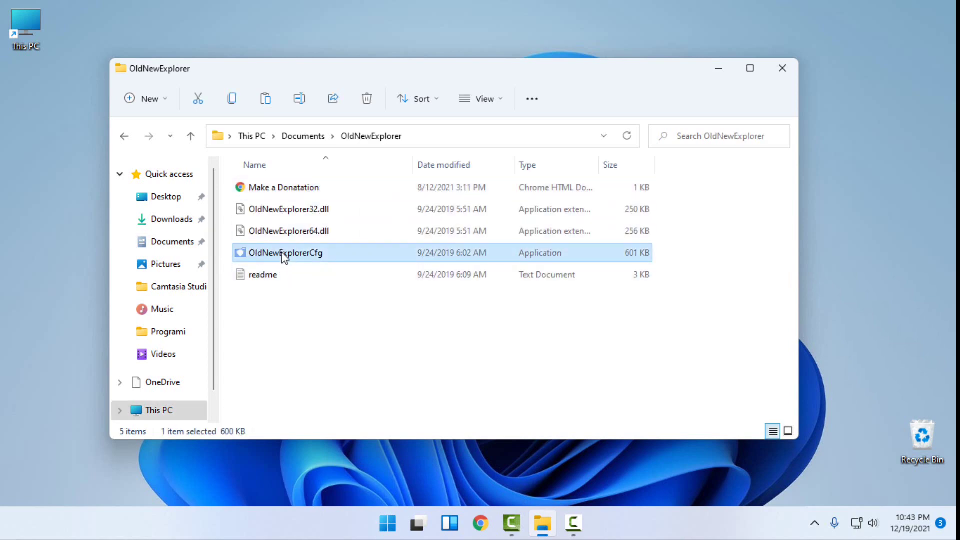
Install the OldNewExplorer shell extension with command bar and status bar enabled, then close the tool.
double_click(284, 258)
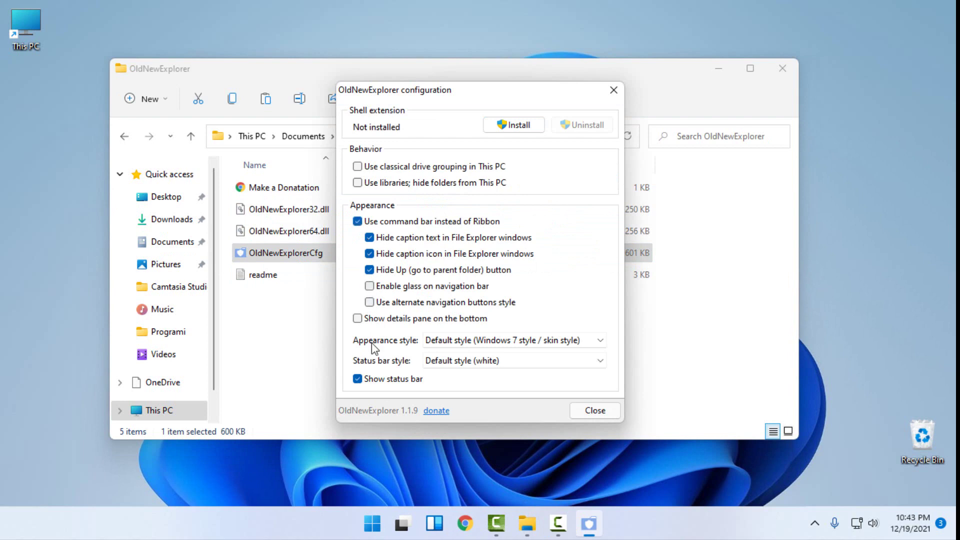
left_click(357, 379)
left_click(357, 221)
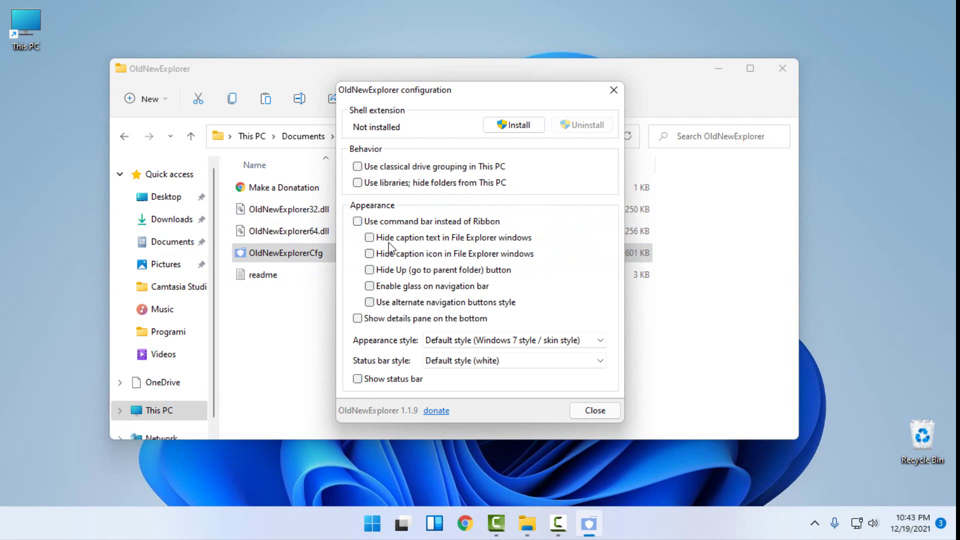
left_click(357, 221)
left_click(391, 381)
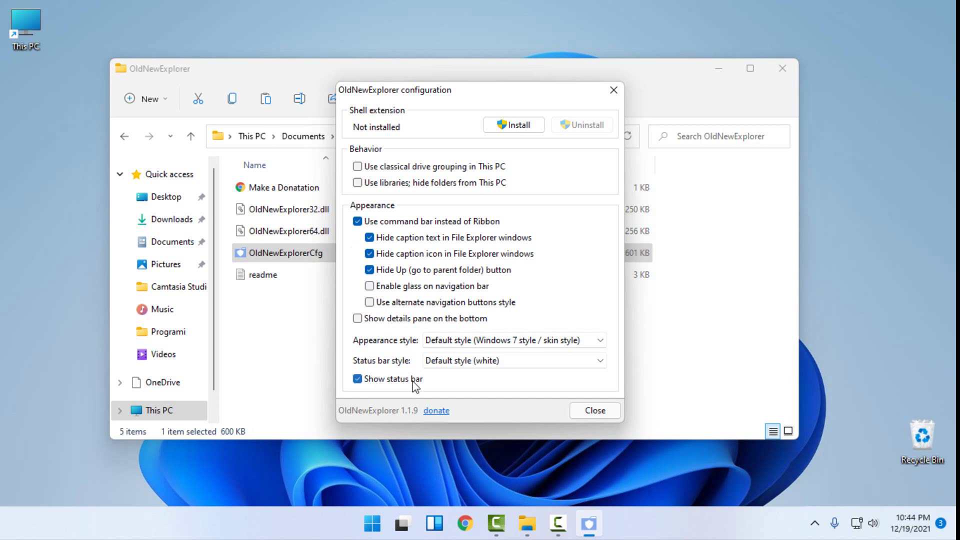
left_click(514, 126)
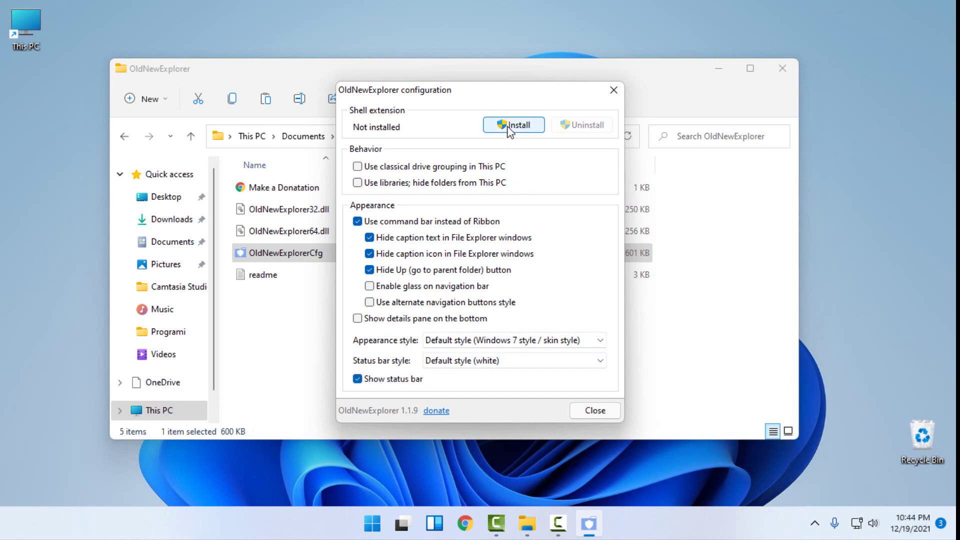
left_click(514, 125)
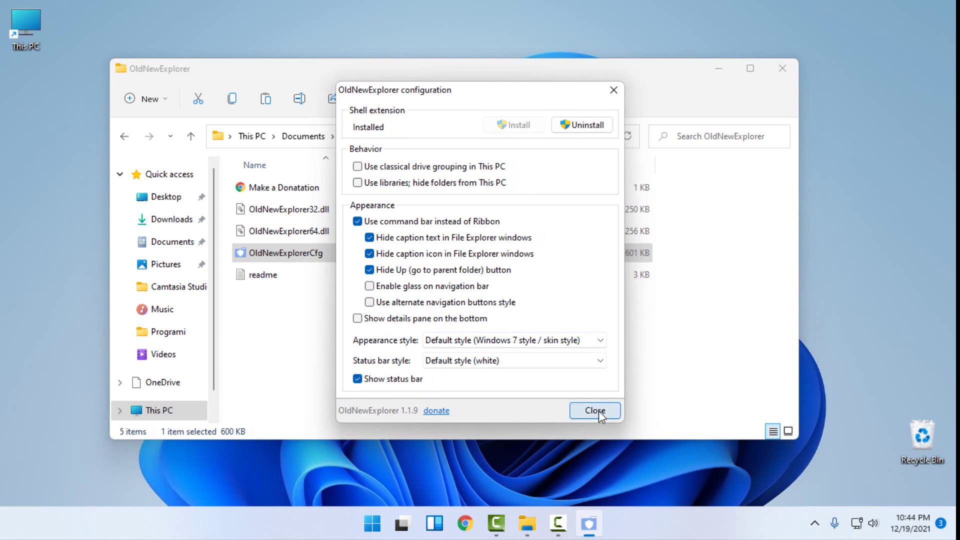
left_click(598, 410)
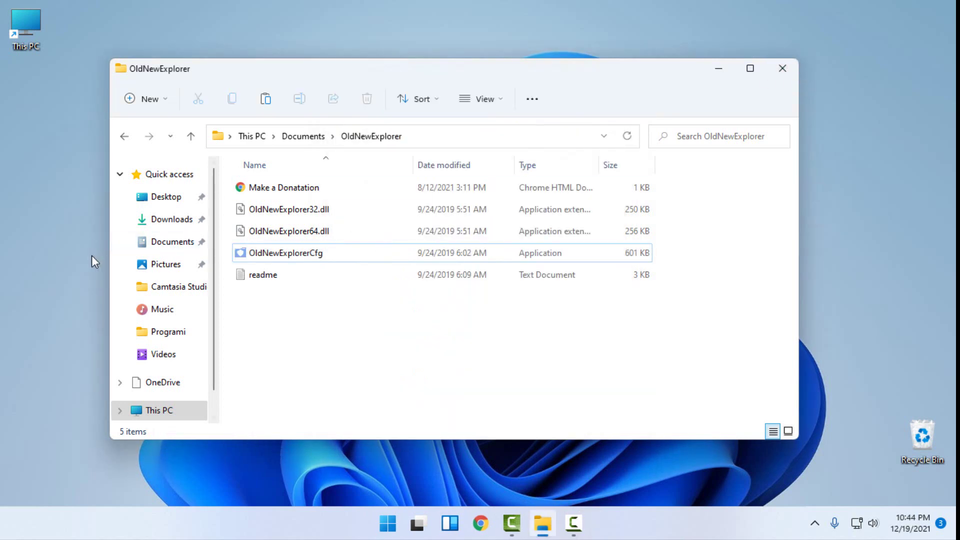
Copy all files from the Themes folder of the Arctica download.
left_click(172, 219)
left_click(314, 225)
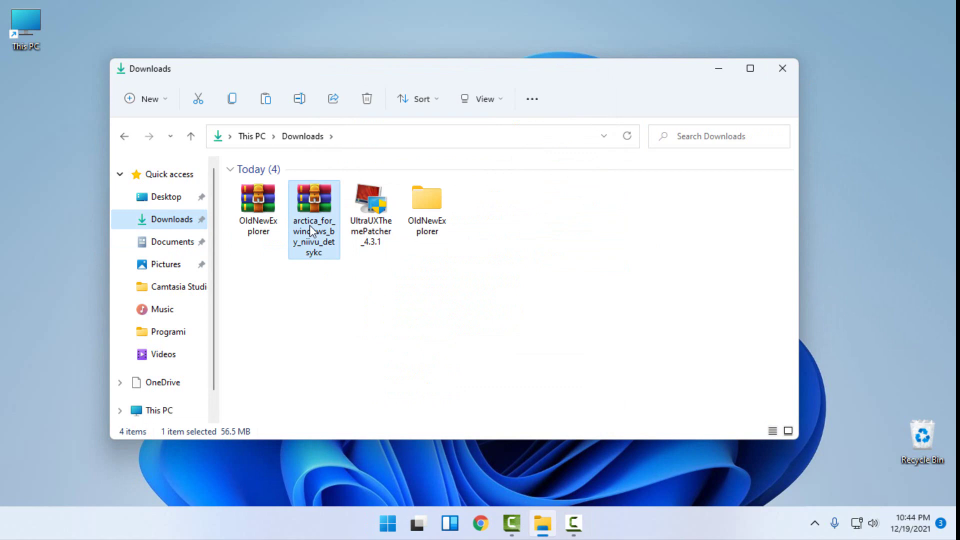
right_click(315, 217)
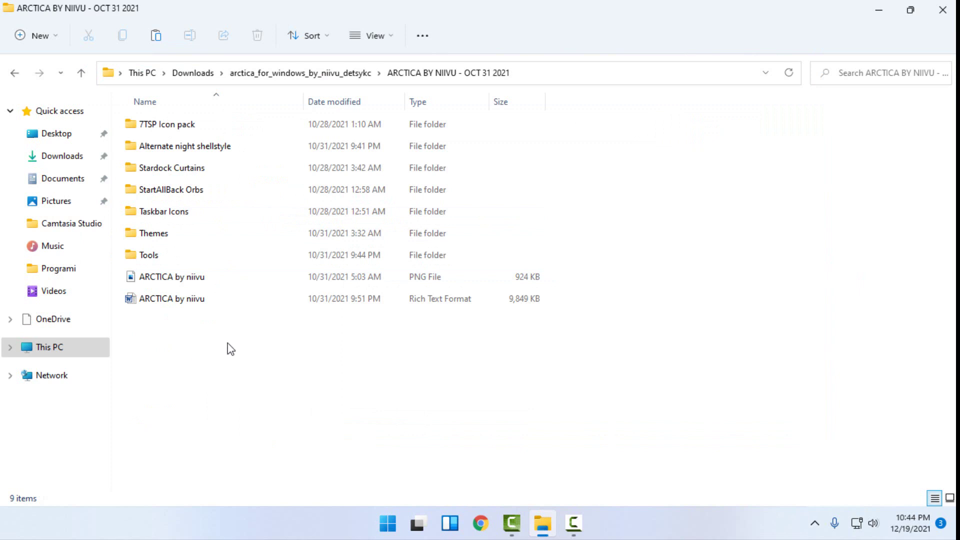
left_click(164, 238)
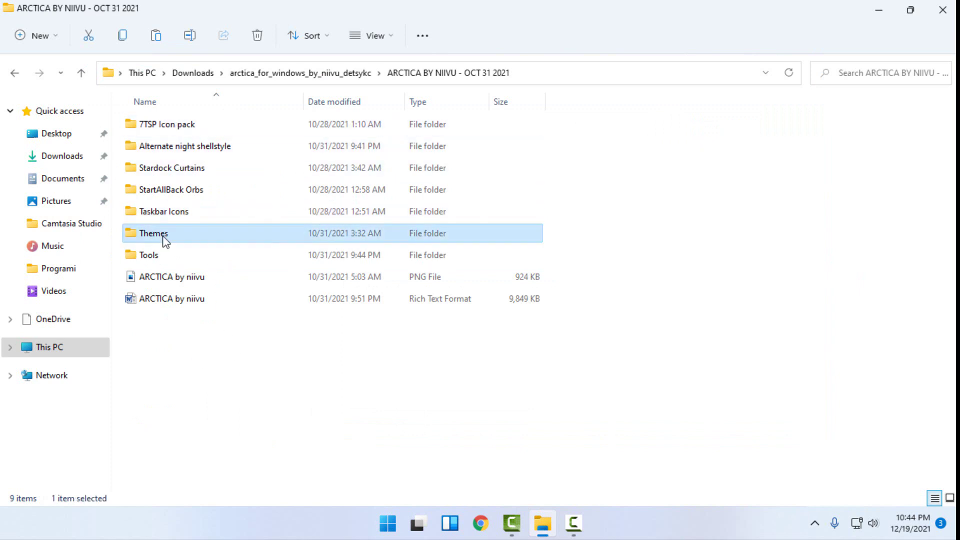
key("Return")
left_click_drag(211, 345, 150, 124)
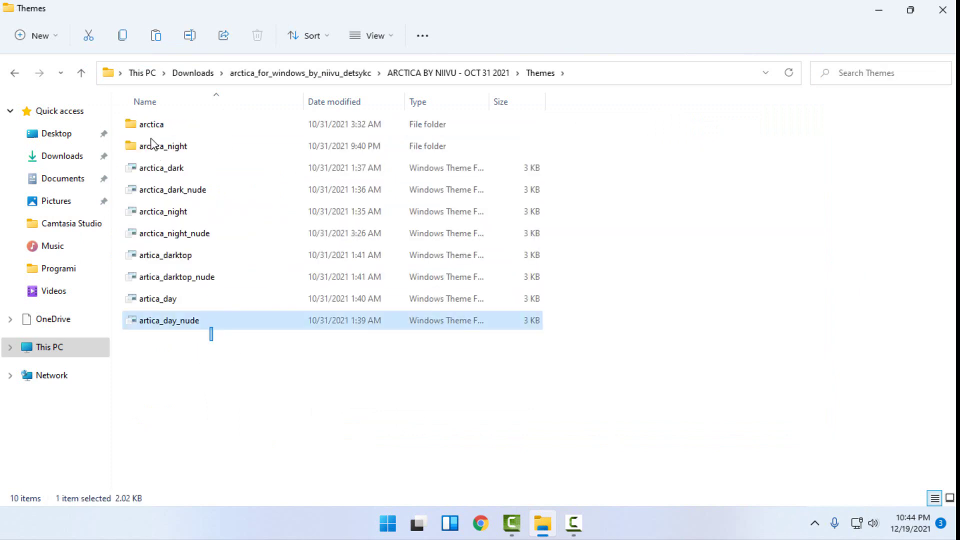
right_click(151, 126)
left_click(215, 148)
Paste the Arctica theme files into C:\Windows\Resources\Themes.
left_click(50, 346)
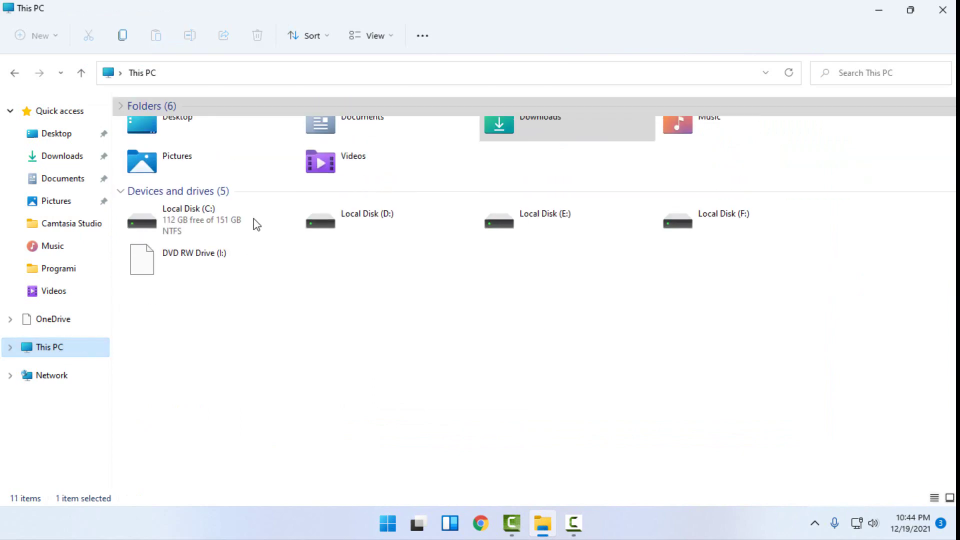
double_click(188, 233)
double_click(471, 140)
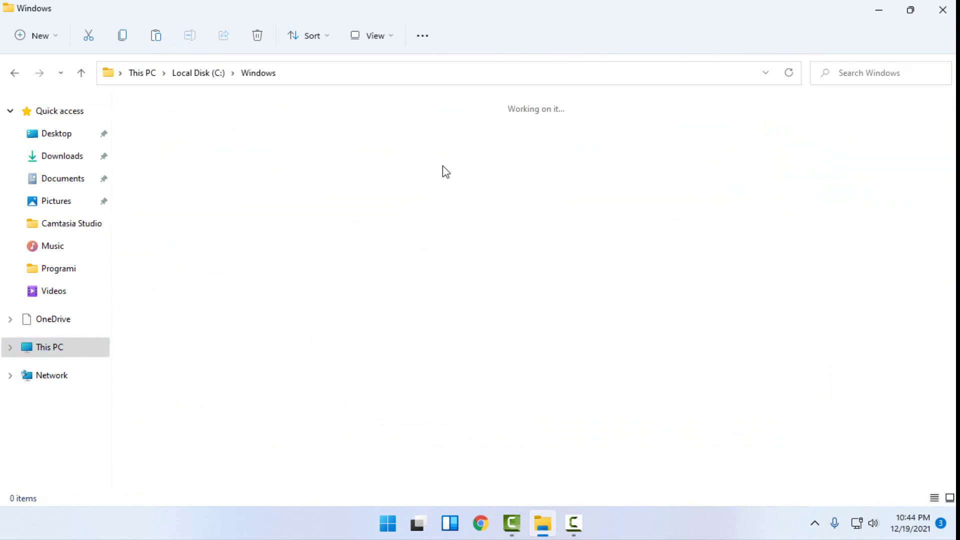
double_click(477, 309)
double_click(157, 146)
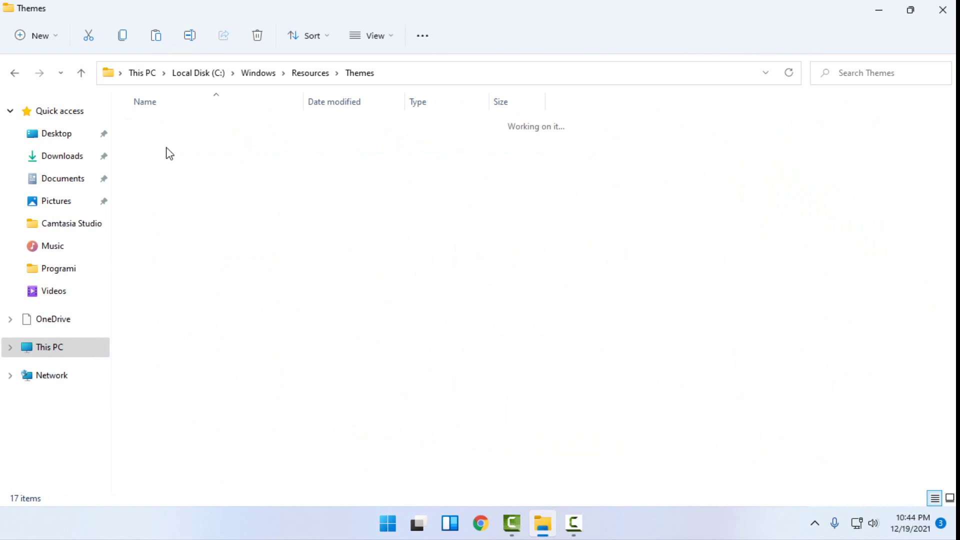
right_click(669, 249)
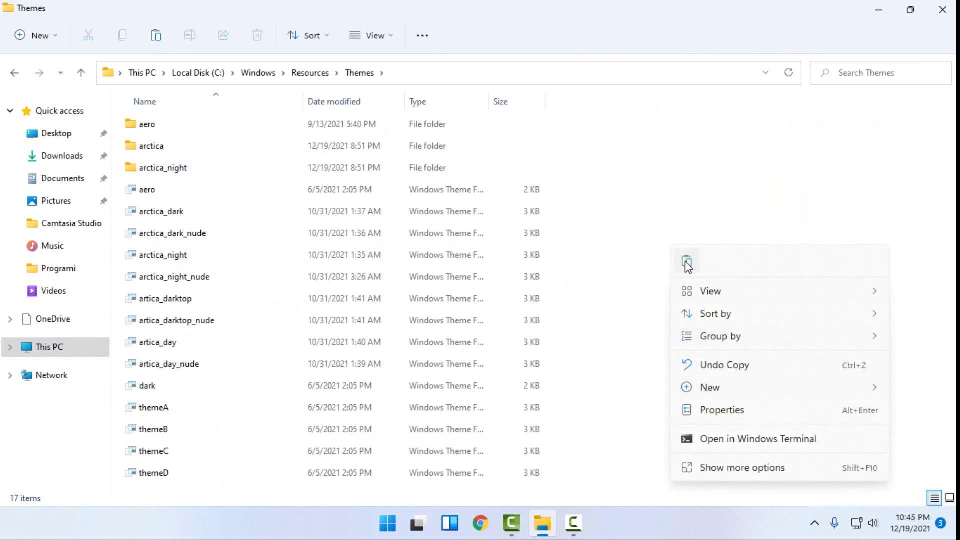
Choose the arctica_night tile under Personalization > Themes, reached from the desktop's Display settings.
key("super+d")
right_click(331, 208)
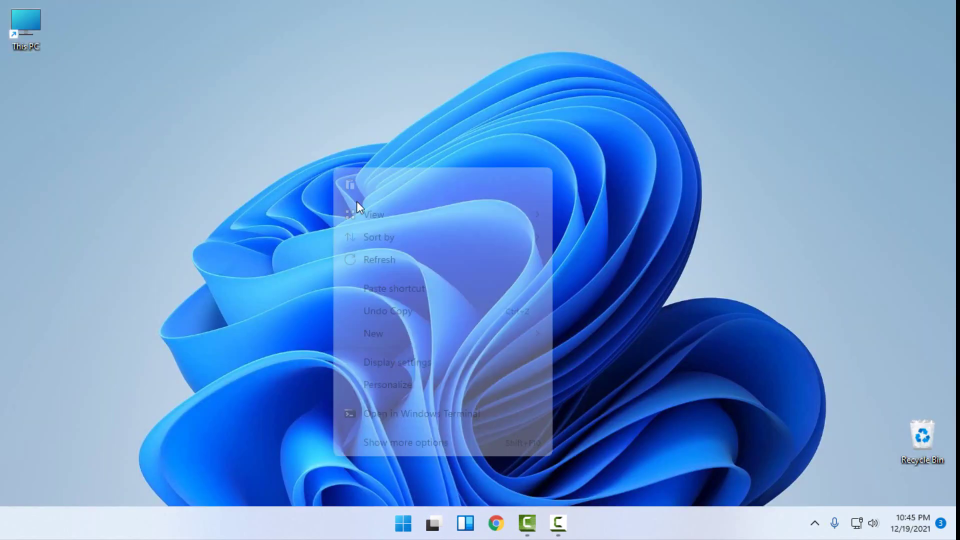
left_click(379, 384)
left_click(337, 386)
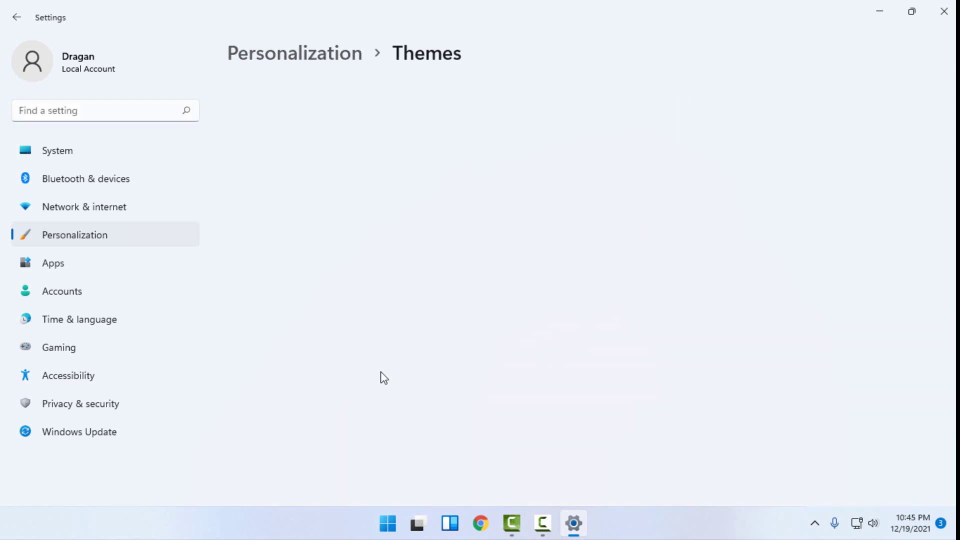
scroll(390, 376, "down", 2)
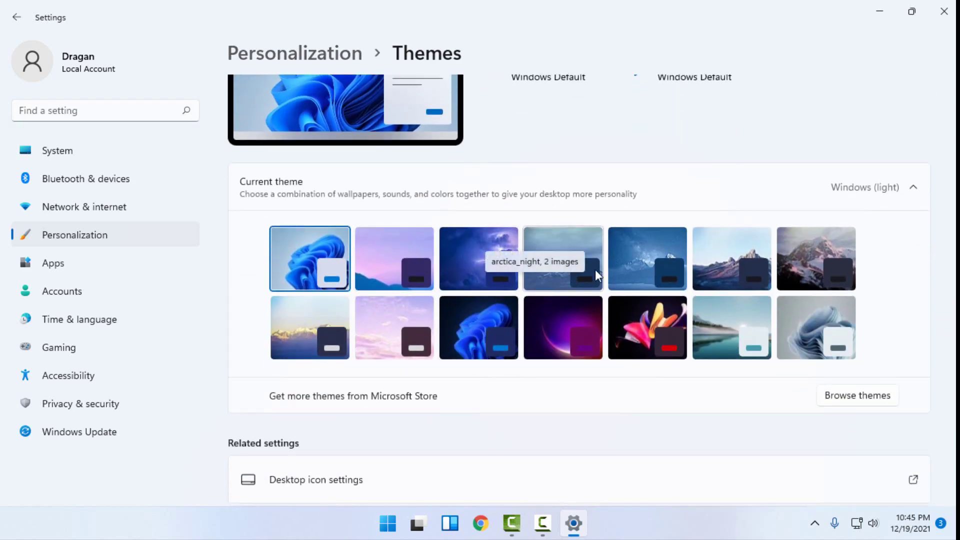
left_click(655, 284)
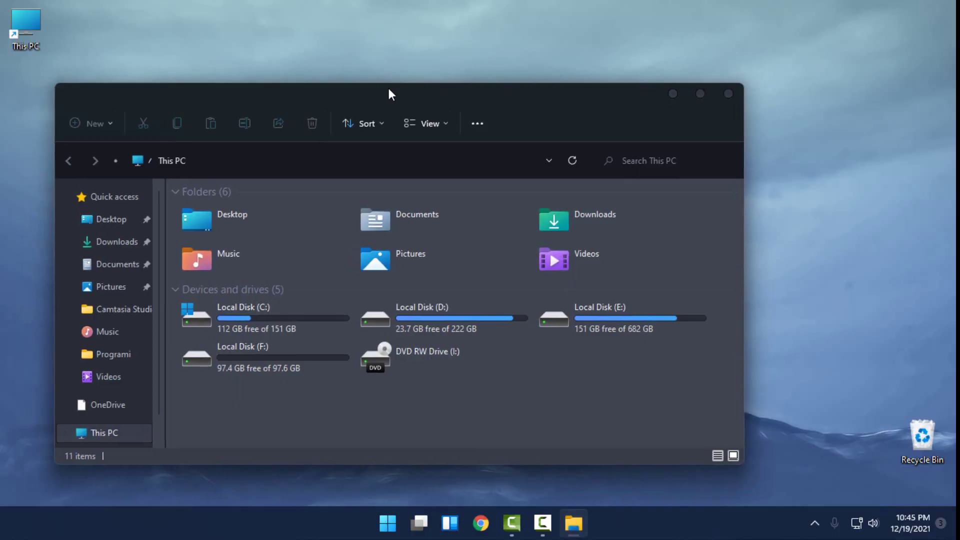
Move the dark Explorer window right, maximize it, deselect Local Disk (E:), then restore it smaller.
mouse_move(389, 87)
left_mouse_down()
mouse_move(512, 90)
mouse_move(519, 78)
left_mouse_up()
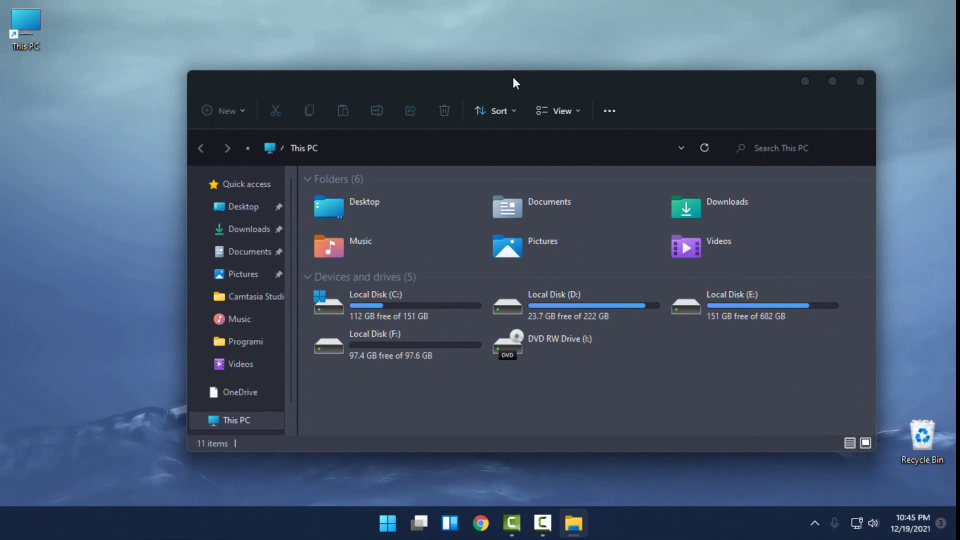
left_click(832, 82)
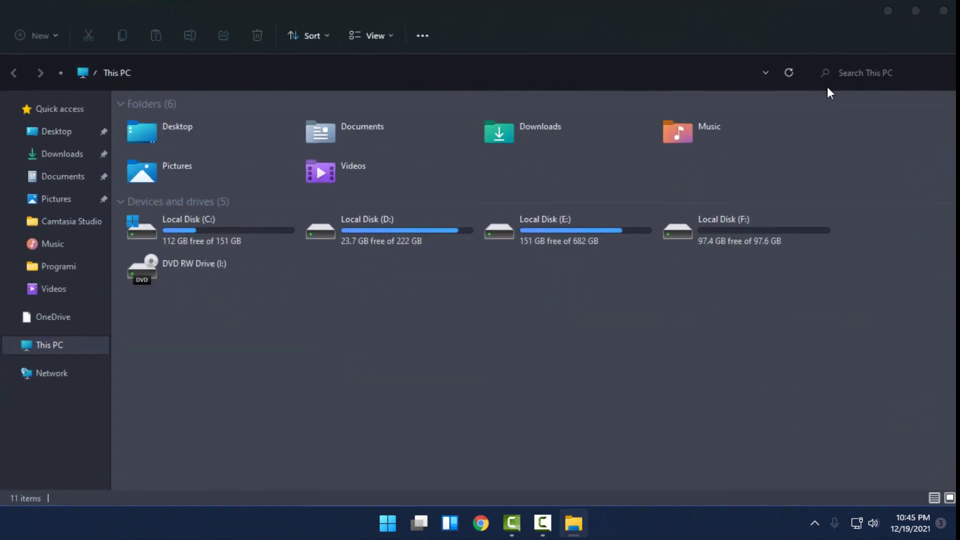
left_click(466, 306)
left_click_drag(499, 4, 445, 78)
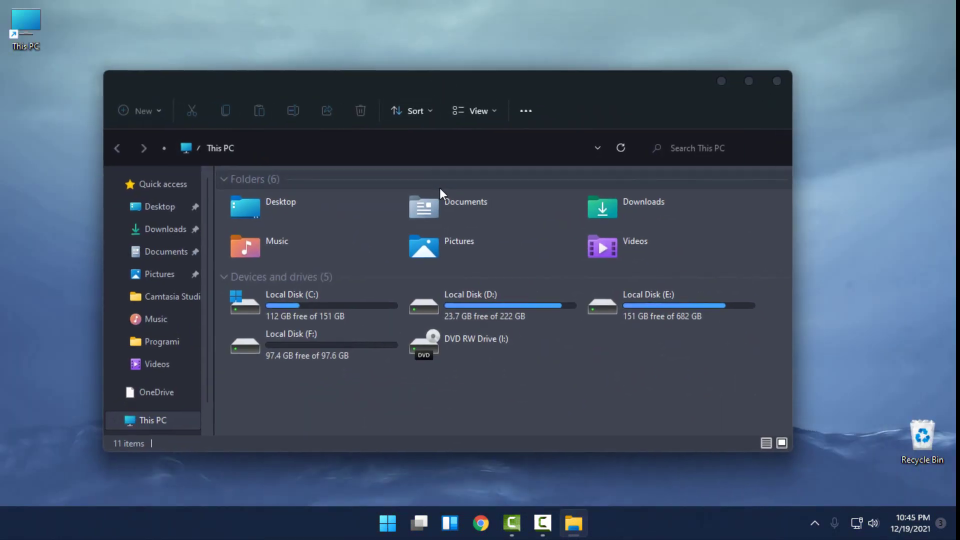
mouse_move(747, 81)
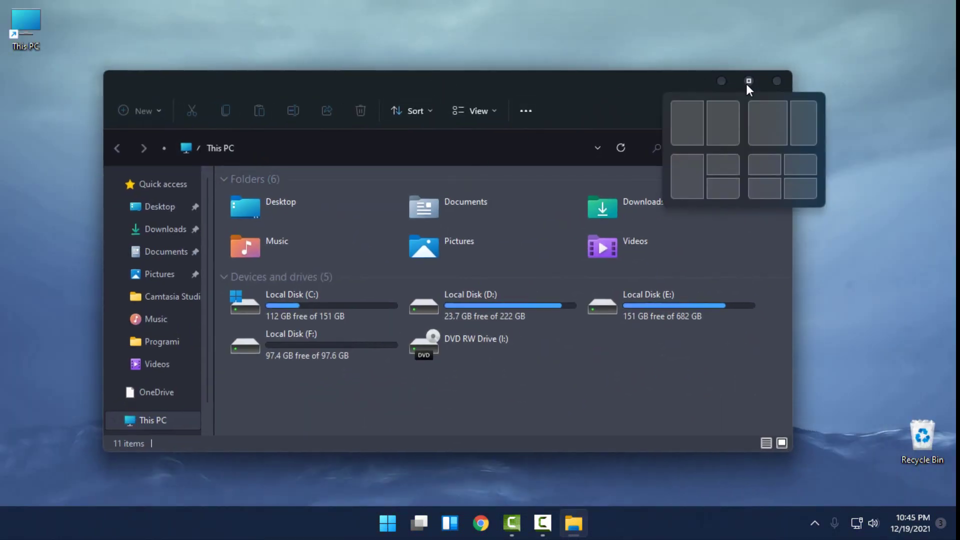
Close File Explorer and advance the desktop background twice to the starry snow-capped mountains.
left_click(777, 81)
right_click(507, 90)
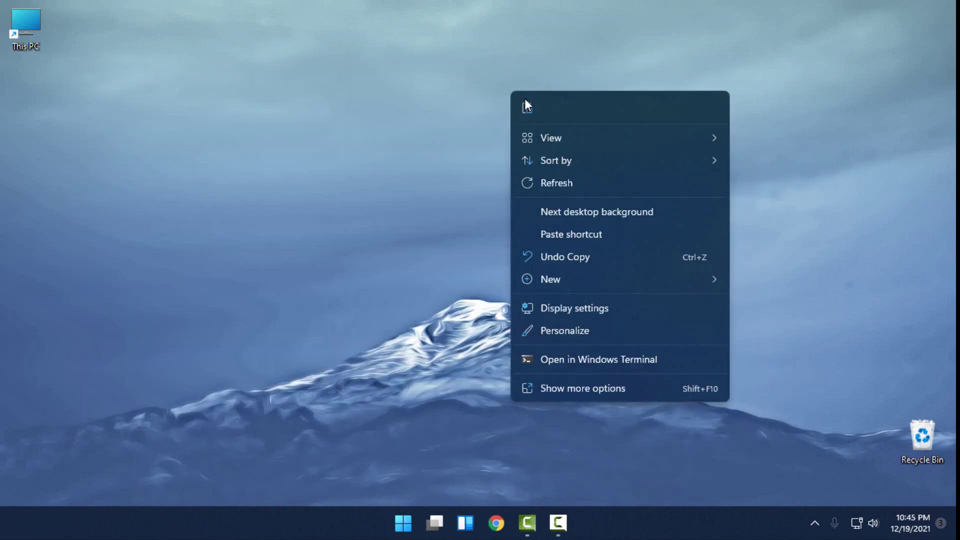
left_click(538, 208)
right_click(374, 125)
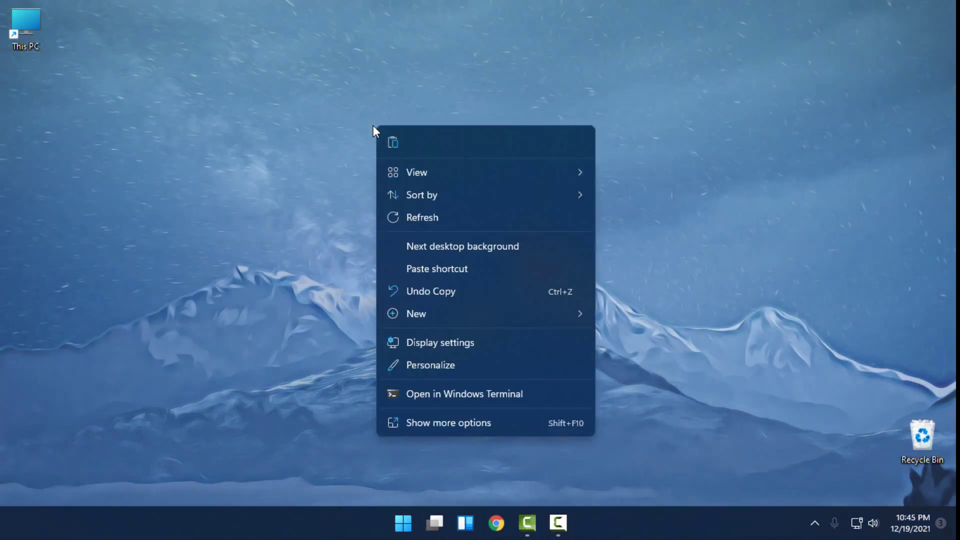
left_click(465, 248)
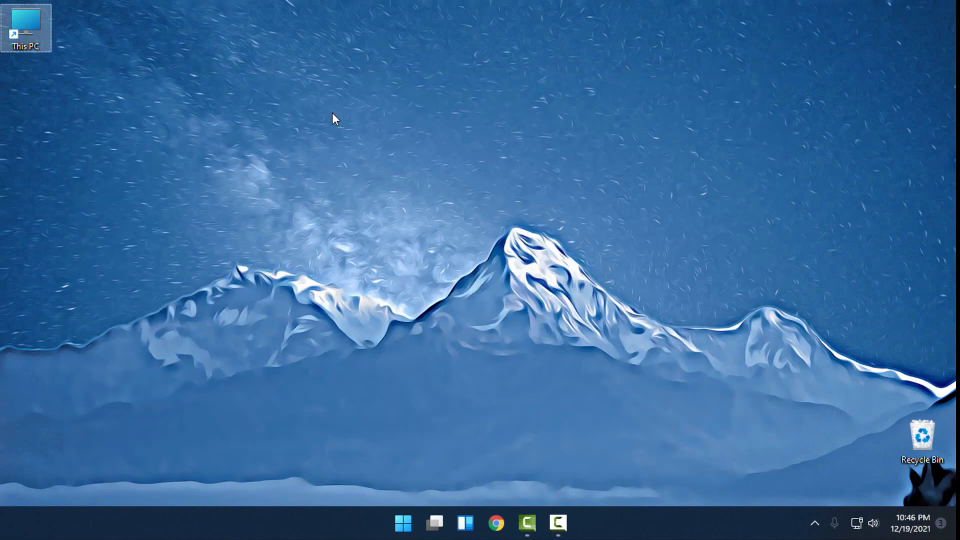
Refresh the desktop twice, then dismiss the desktop options menu.
right_click(332, 112)
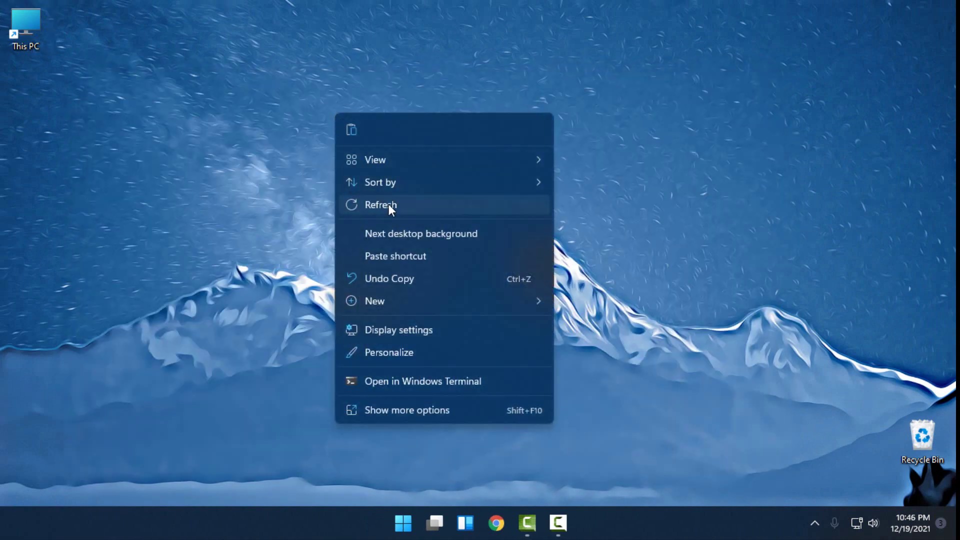
left_click(389, 204)
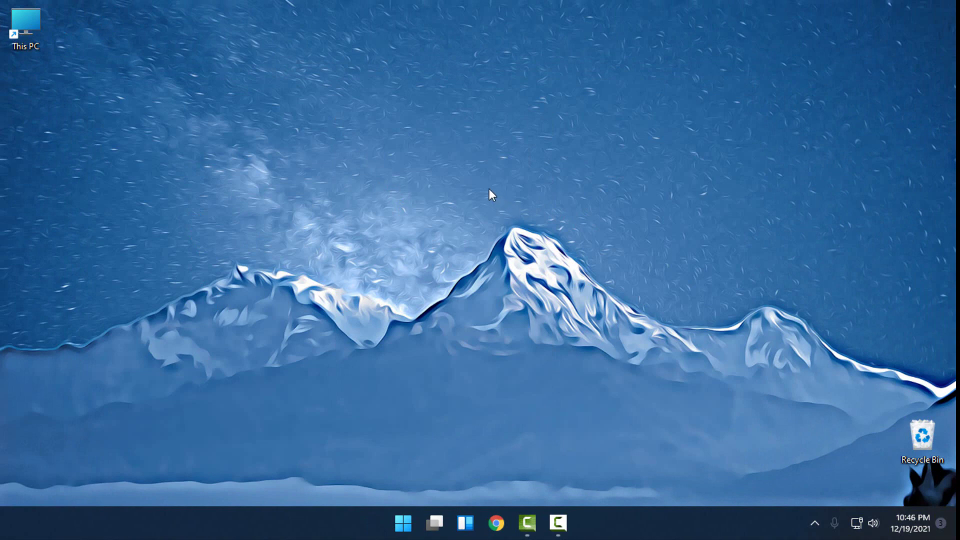
right_click(443, 175)
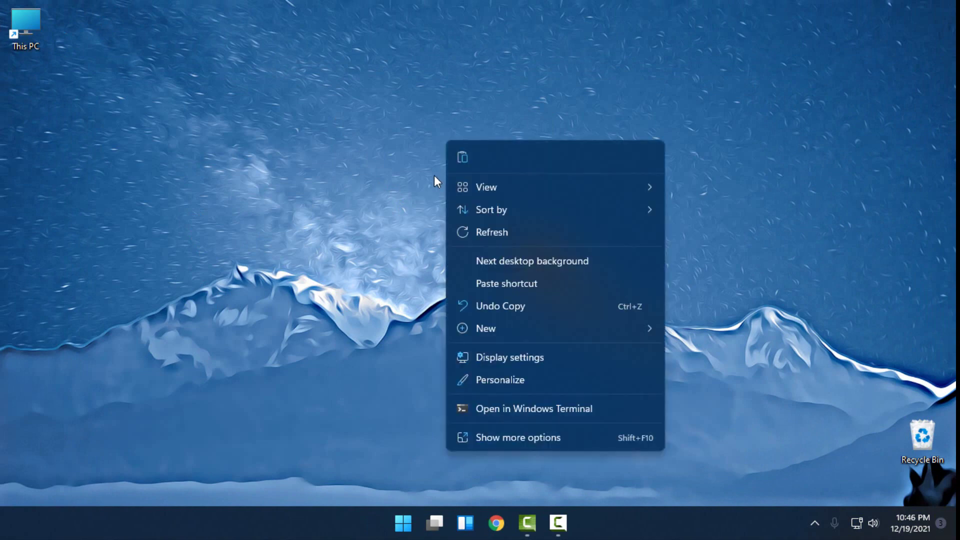
left_click(511, 230)
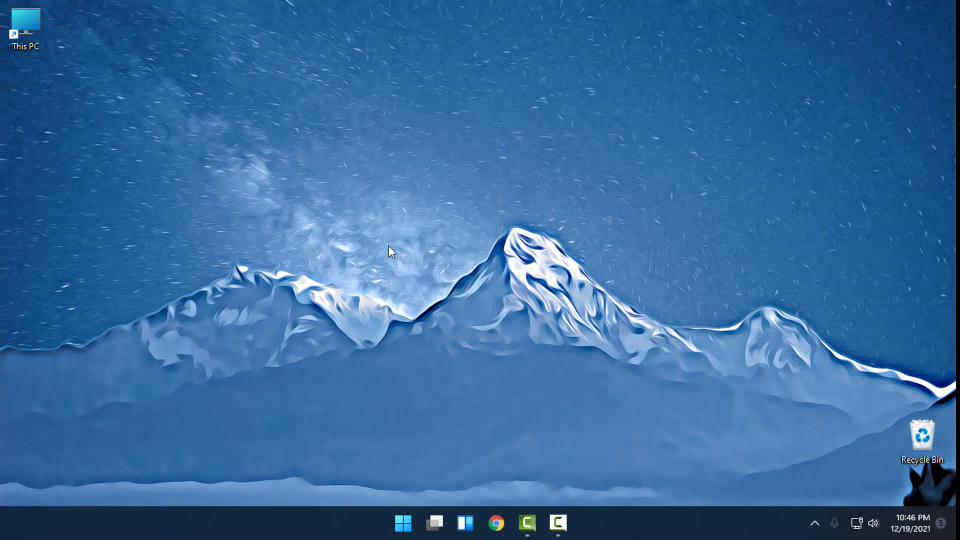
right_click(406, 248)
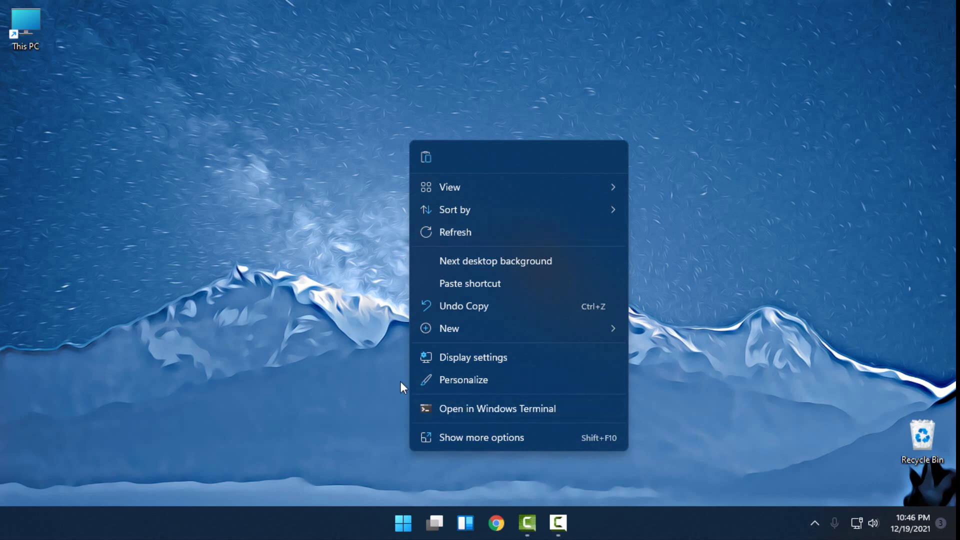
left_click(380, 331)
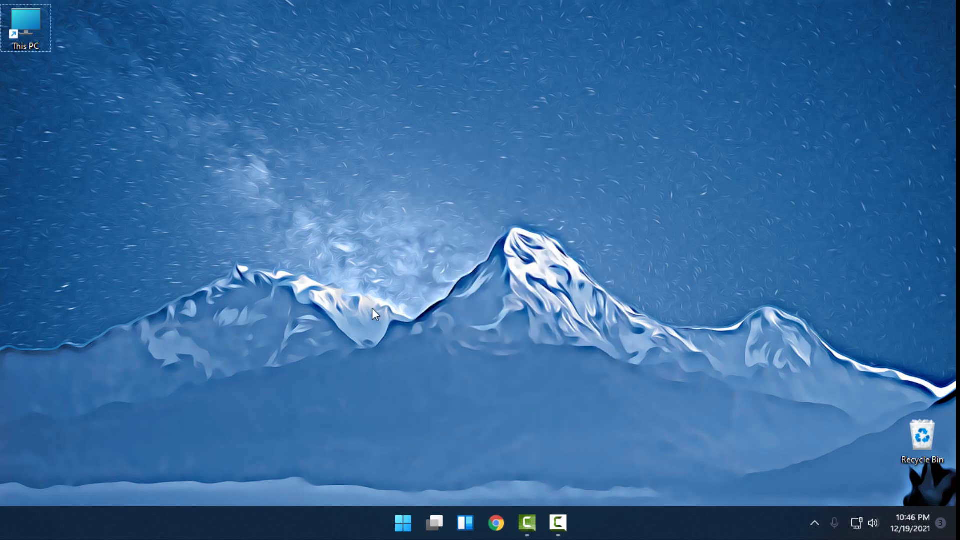